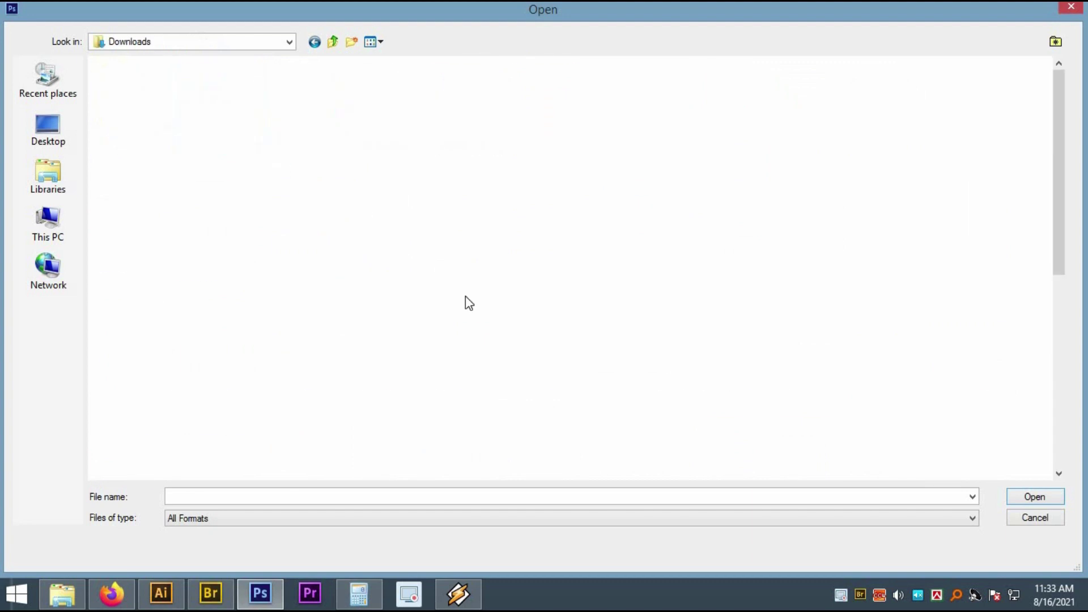
Open man-looking-at-ocean.jpg from the New folder inside Downloads.
scroll(472, 363, down, 1)
double_click(471, 411)
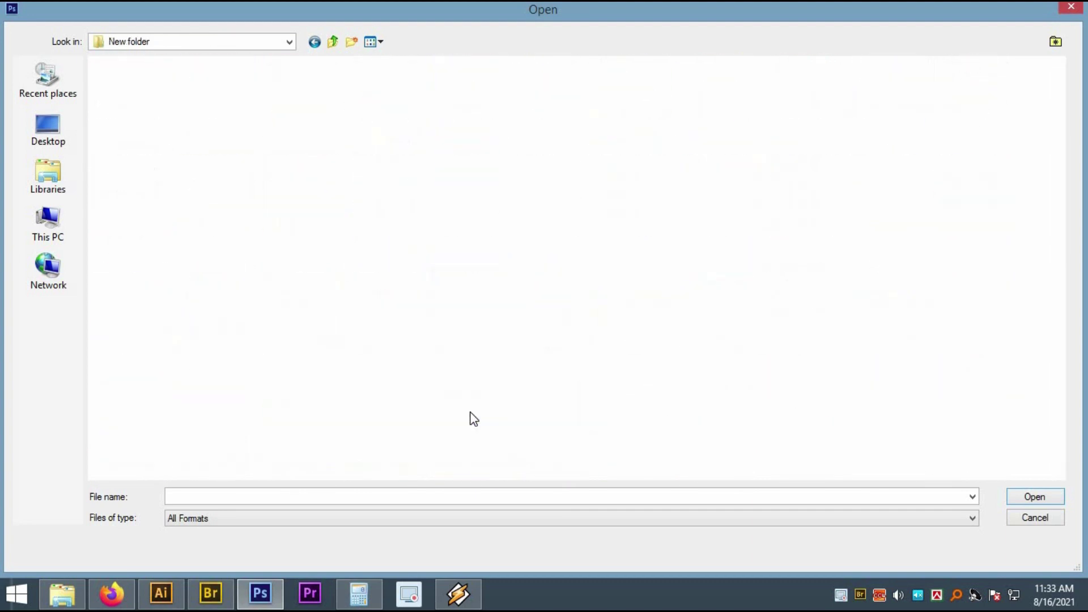
double_click(907, 154)
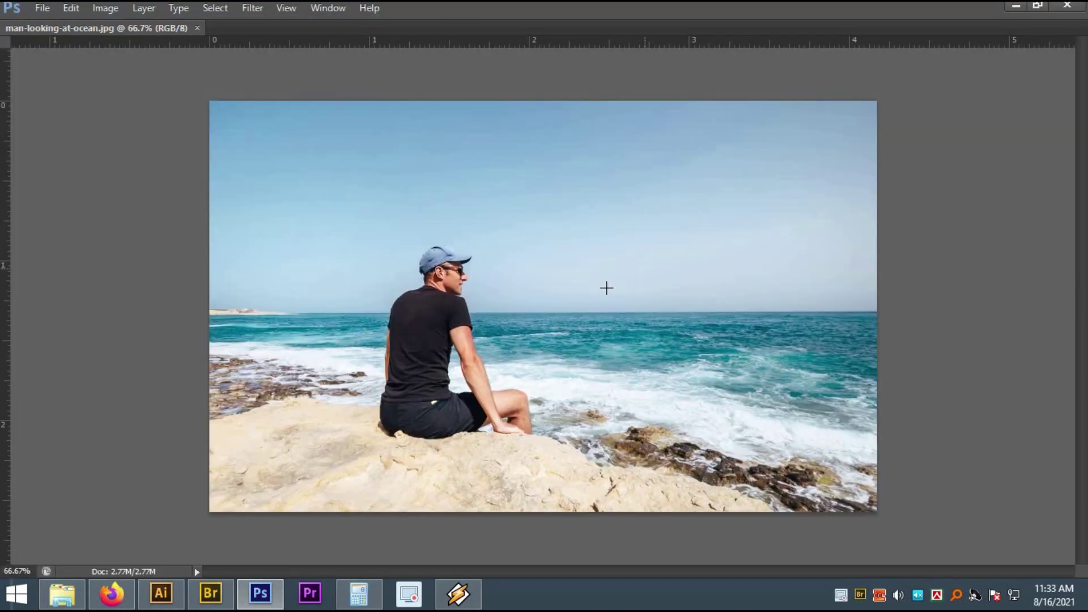
Convert the locked Background into a regular editable layer, keeping the default layer name.
drag(519, 413, 447, 265)
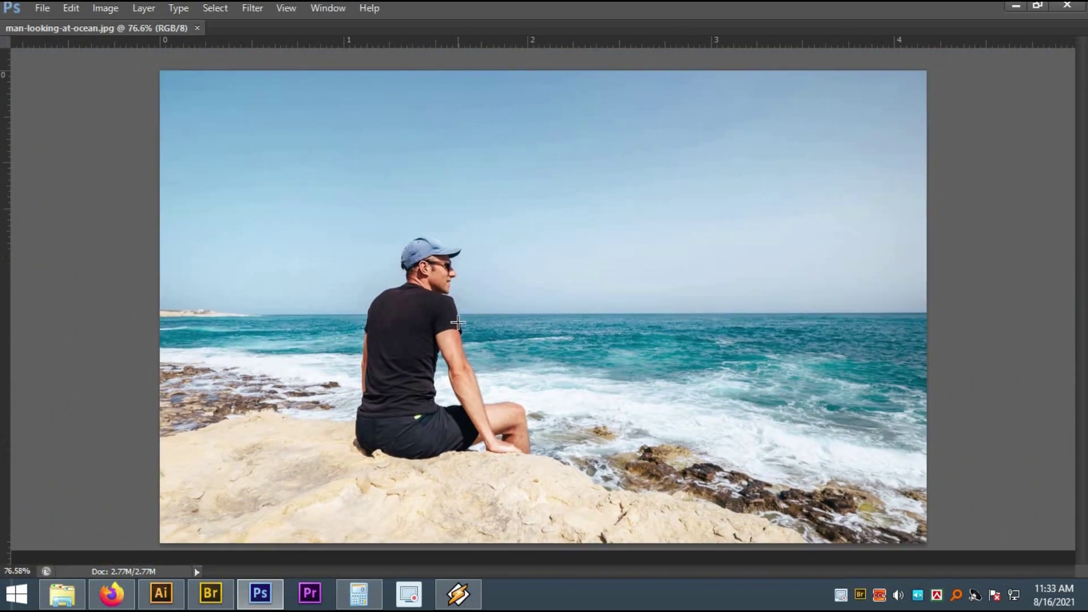
key(Tab)
drag(476, 349, 448, 334)
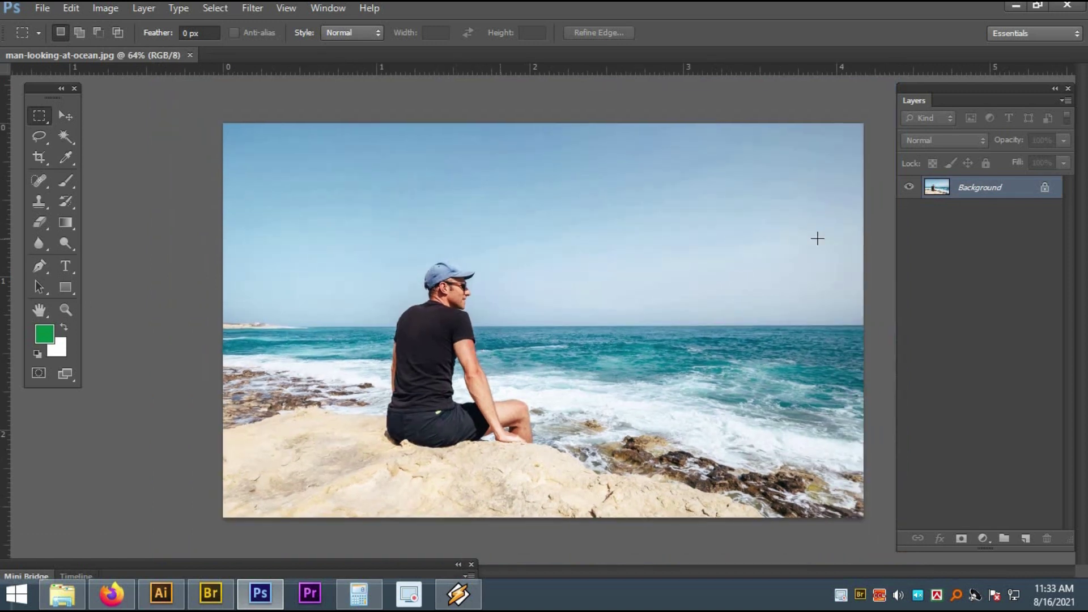
double_click(1007, 197)
key(Return)
Resize the image to a document width of 15 inches with proportions constrained.
click(103, 9)
click(132, 124)
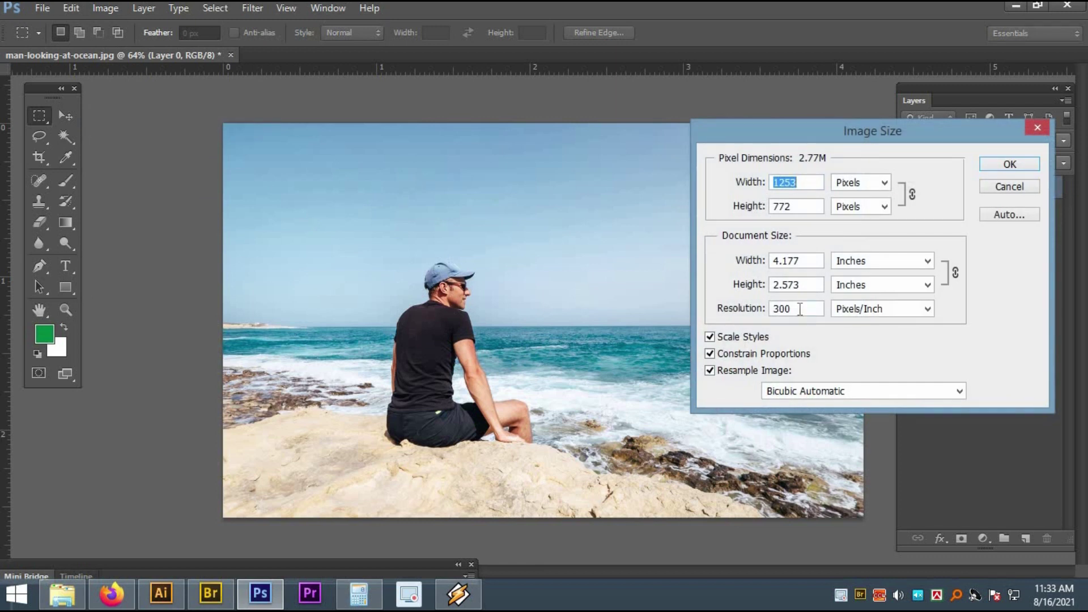
click(796, 261)
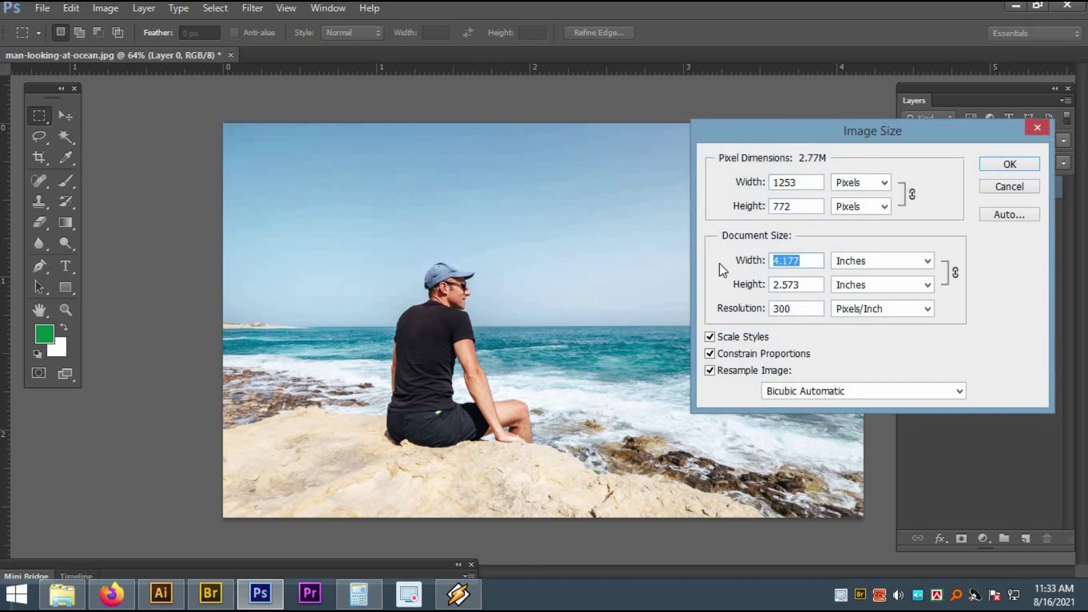
text(15)
key(Return)
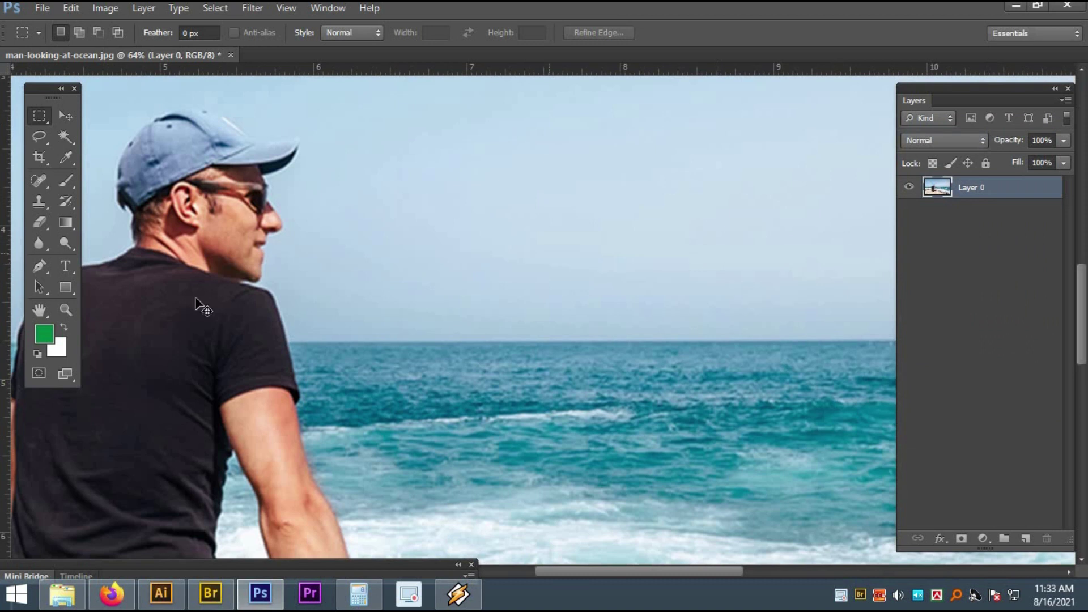
Select the seated man's cap, head, torso, arms and legs using the Quick Selection tool with a 70 px brush.
drag(223, 245, 396, 326)
key(Tab)
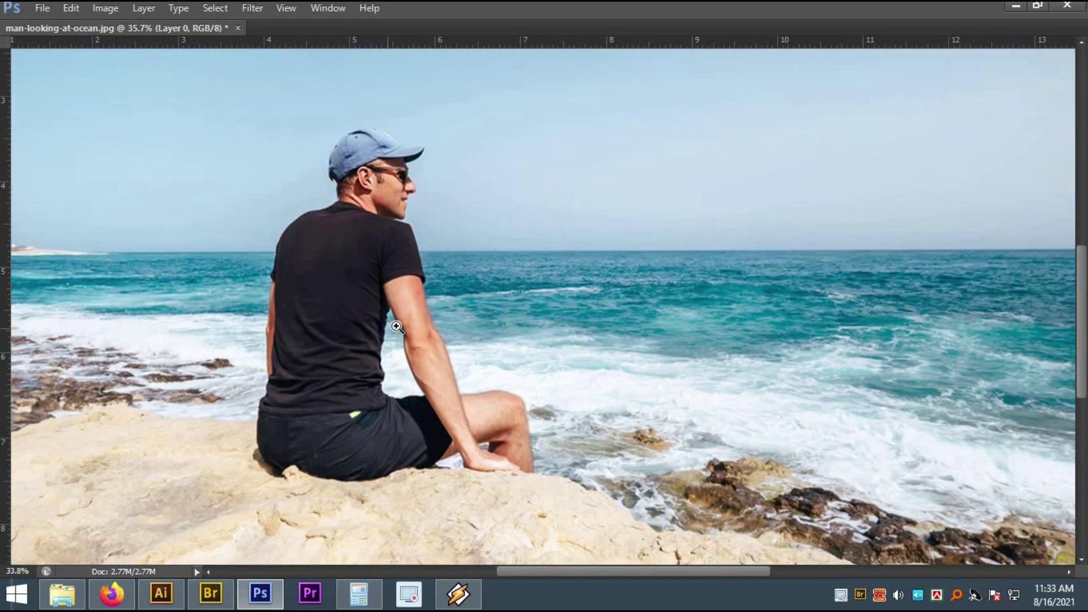
alt+click(545, 372)
key(Tab)
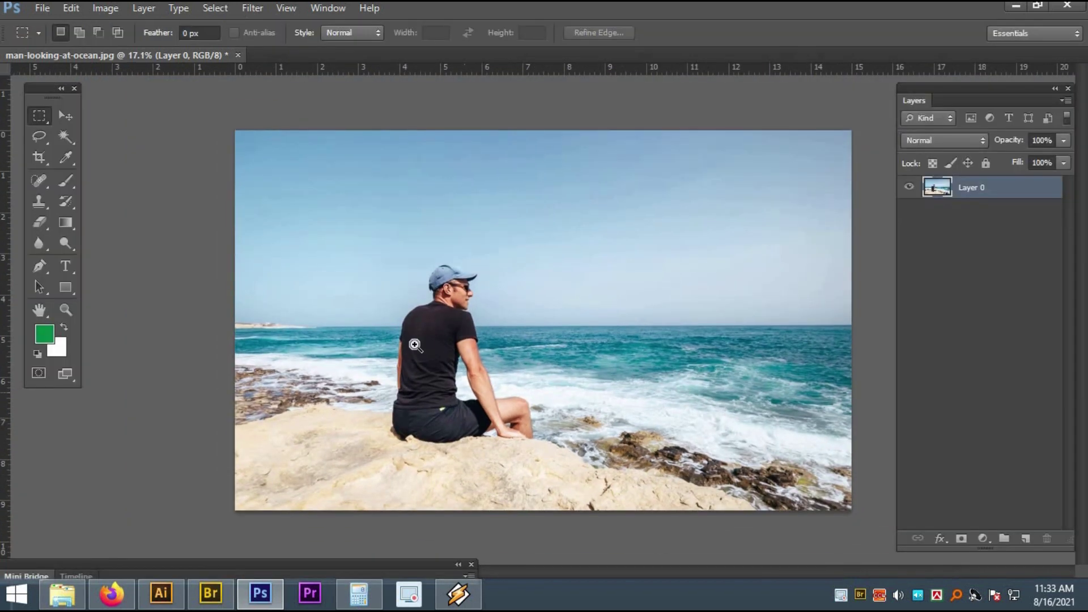
drag(475, 323, 450, 296)
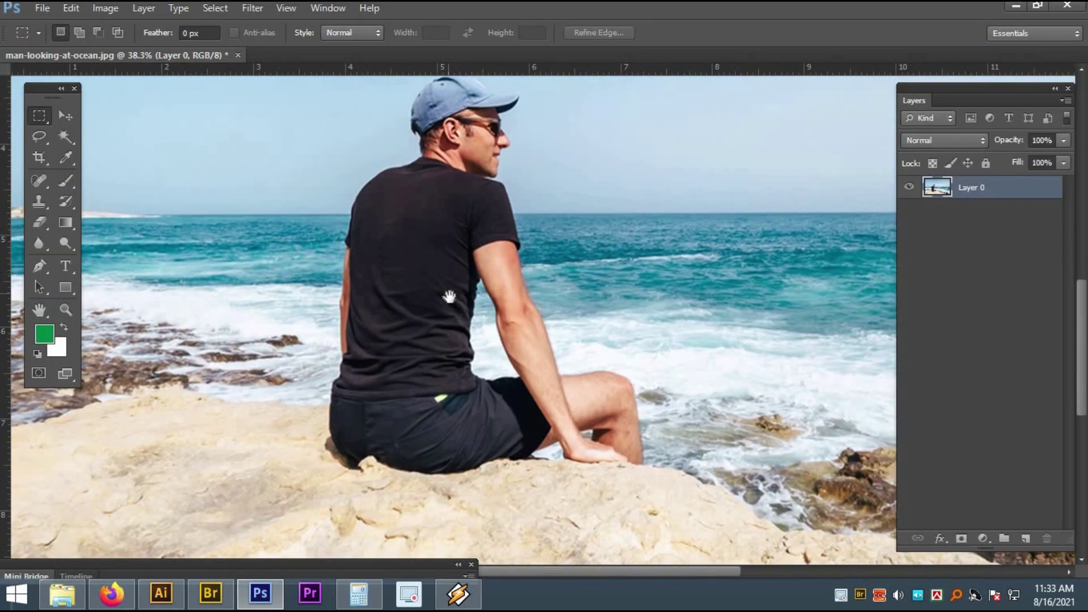
click(63, 136)
right_click(67, 136)
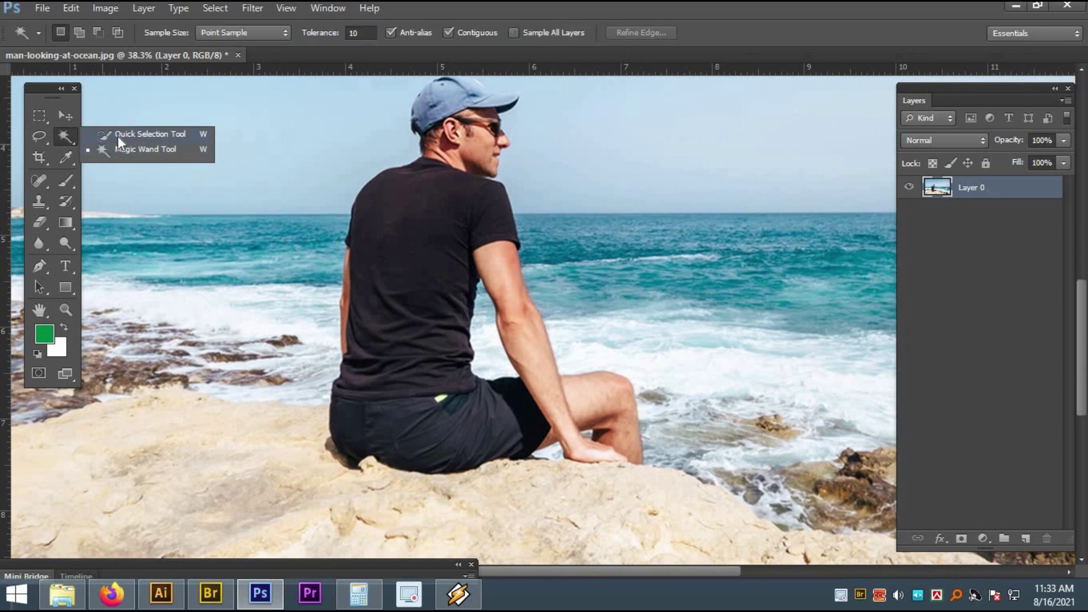
click(117, 136)
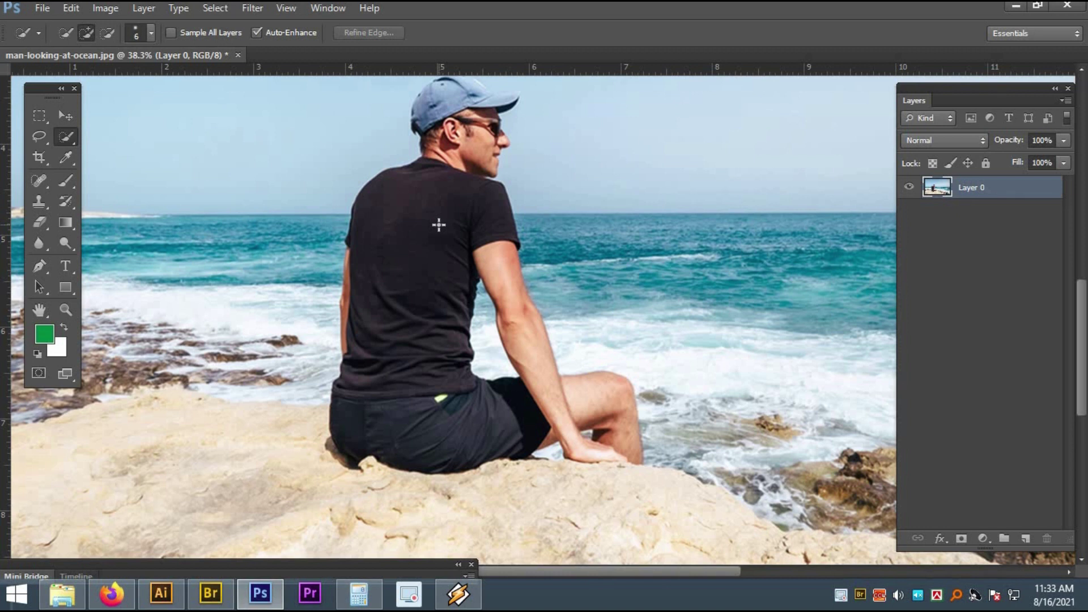
key(bracketright)
key(bracketright)
key(bracketright)
key(bracketright)
key(bracketright)
key(bracketright)
key(bracketright)
key(bracketright)
key(bracketright)
key(bracketright)
key(bracketright)
key(bracketright)
key(bracketright)
key(bracketright)
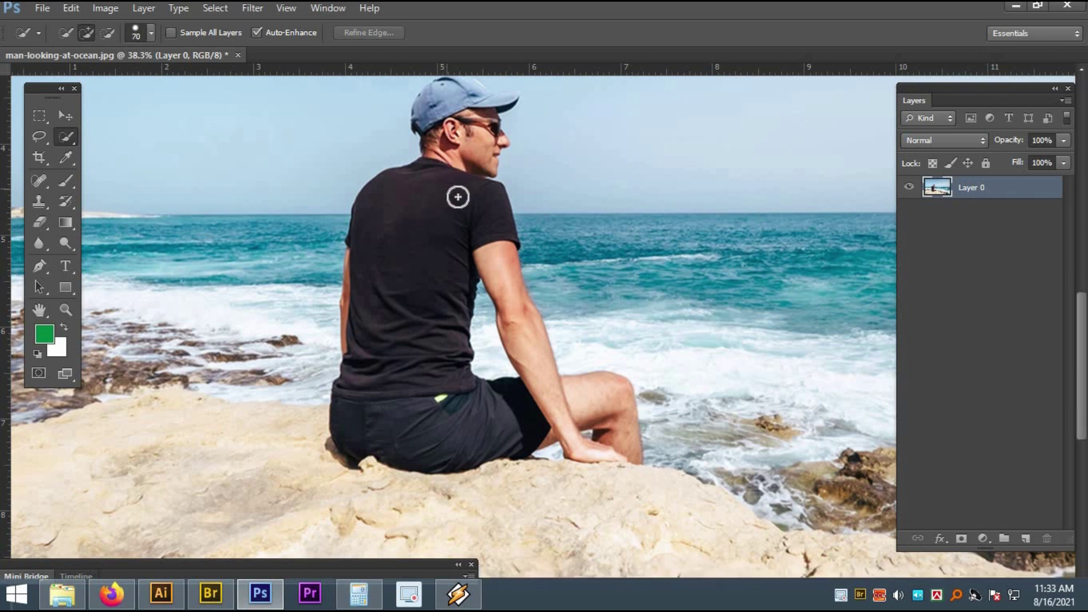
key(Tab)
mouse_move(449, 99)
mouse_down()
mouse_move(468, 140)
mouse_move(421, 261)
mouse_move(412, 318)
mouse_up()
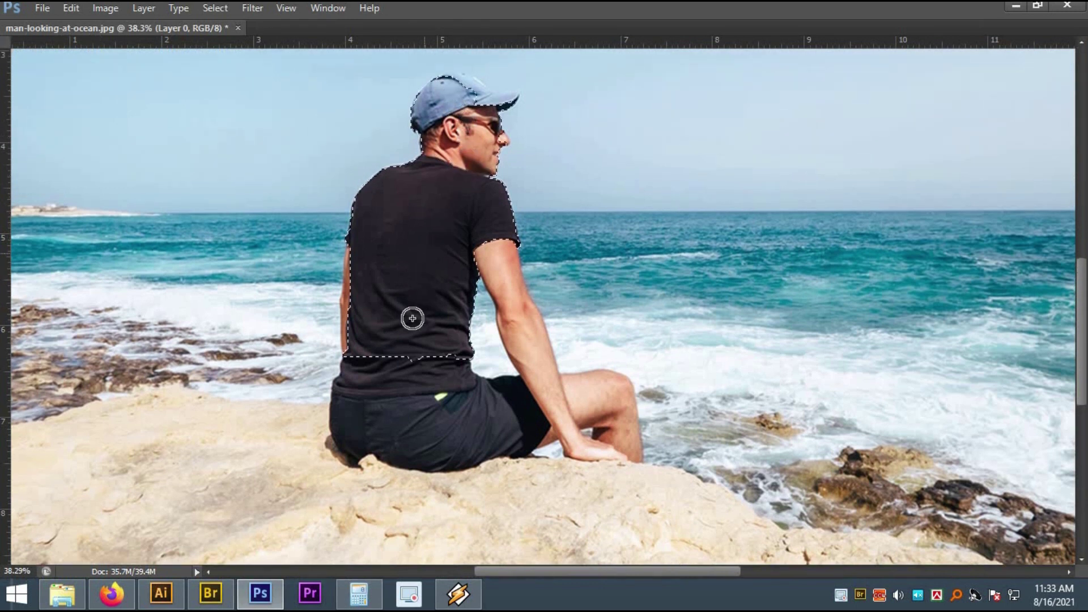
mouse_move(388, 399)
mouse_down()
mouse_move(422, 425)
mouse_move(598, 404)
mouse_move(524, 367)
mouse_move(484, 362)
mouse_up()
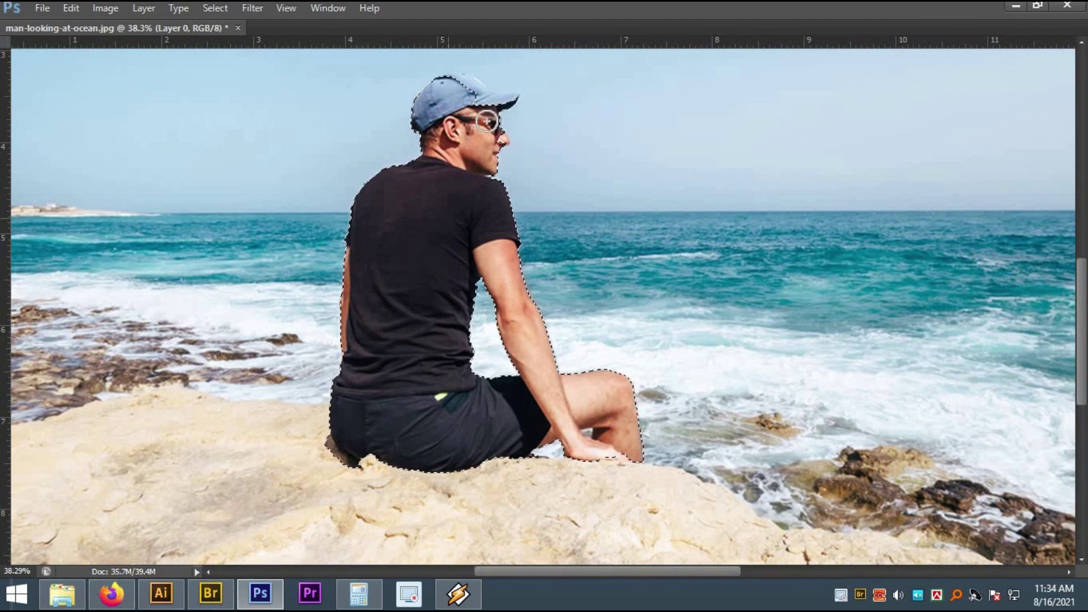
Add the missed parts of the cap, brim and face to the selection with a 25 px Quick Selection brush.
click(490, 107)
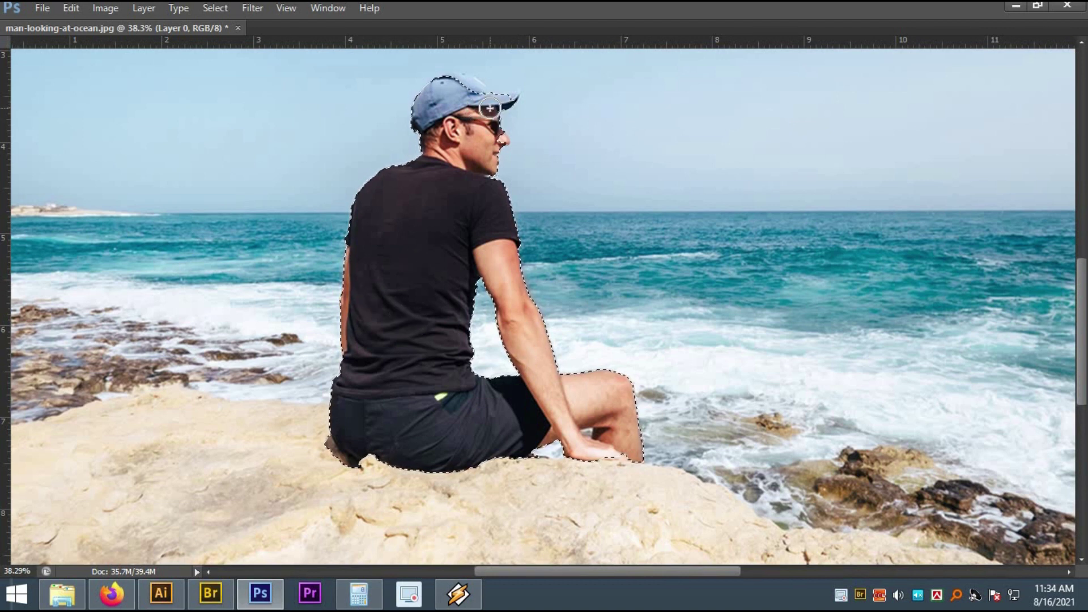
key(bracketleft)
key(bracketleft)
key(bracketleft)
key(bracketleft)
key(bracketleft)
key(bracketleft)
drag(463, 81, 482, 92)
click(512, 100)
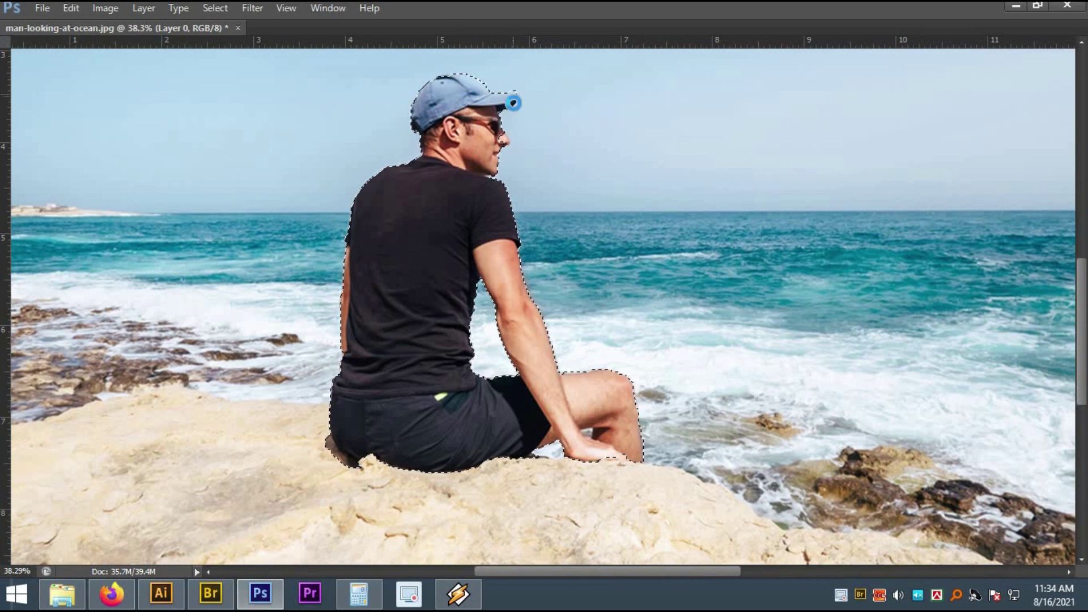
click(505, 139)
Remove the selected man by filling the selection with matching background scenery, and clear the selection.
drag(462, 321, 436, 300)
drag(485, 169, 638, 255)
drag(457, 209, 228, 126)
key(Tab)
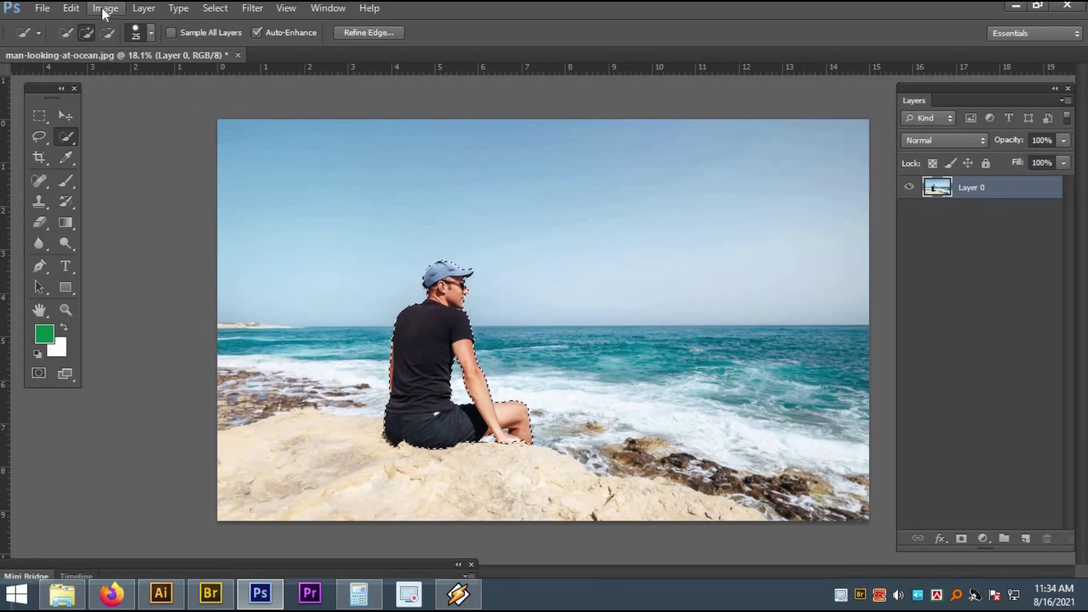
click(106, 8)
mouse_move(76, 14)
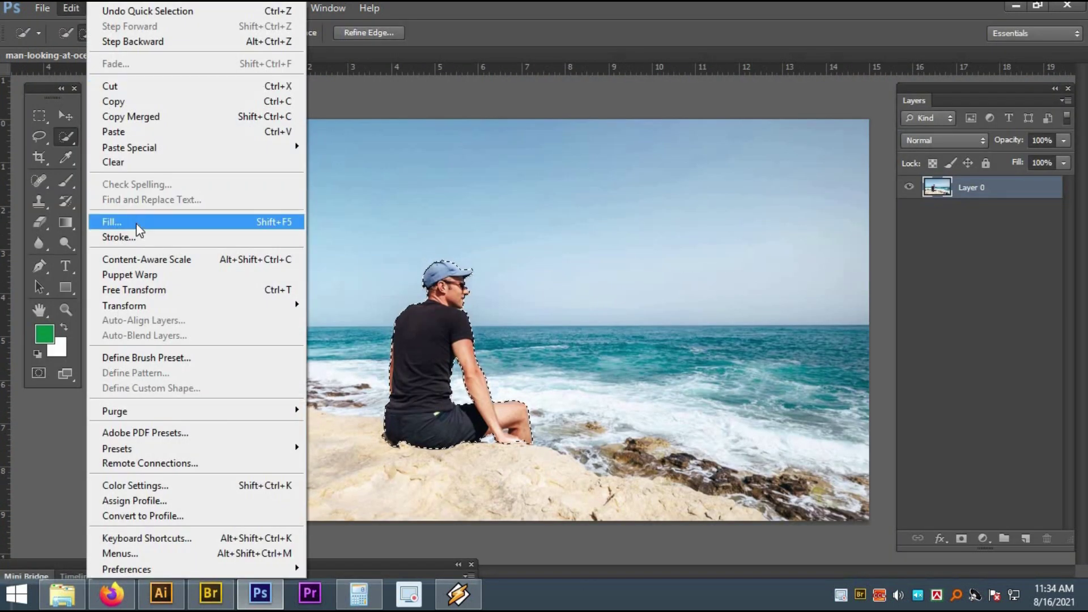
click(153, 222)
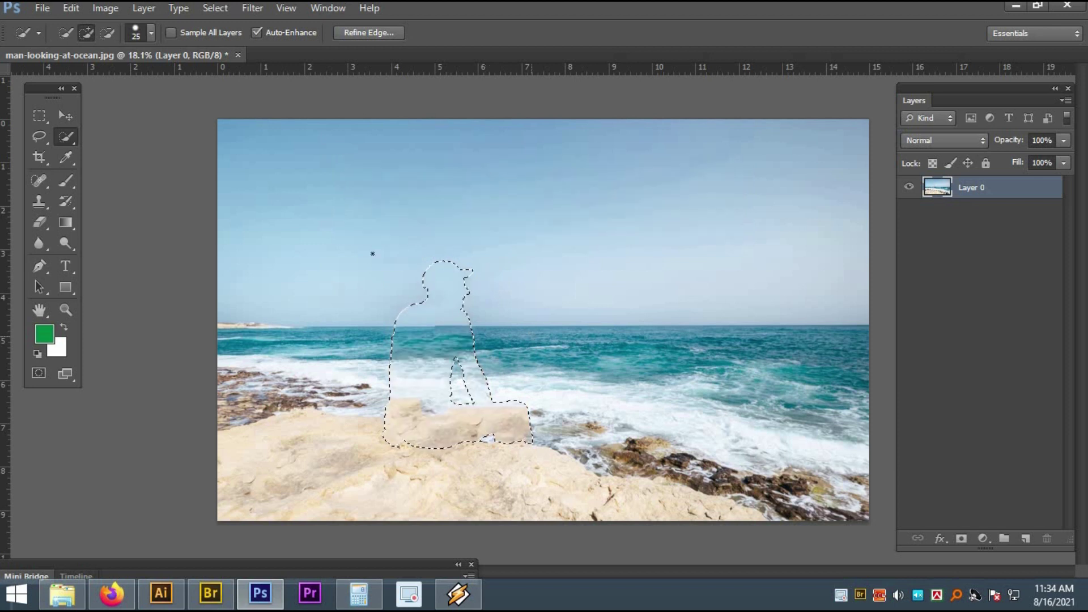
click(38, 116)
click(471, 255)
Examine the filled area for leftover outlines and seams in the sky, sea and rock.
key(ctrl+space)
drag(437, 329, 481, 362)
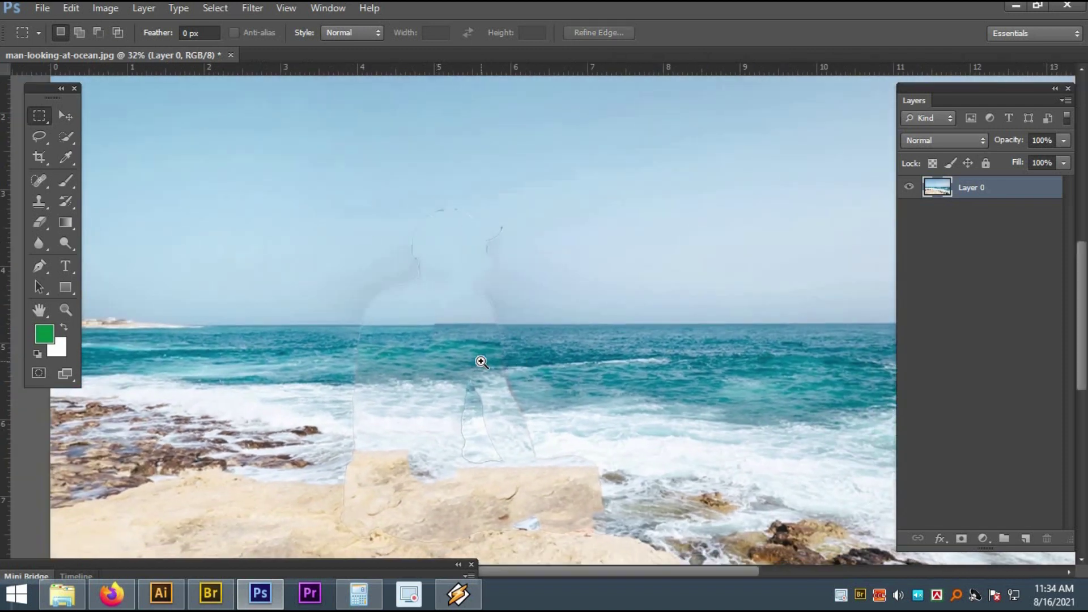
click(71, 117)
drag(452, 407, 455, 288)
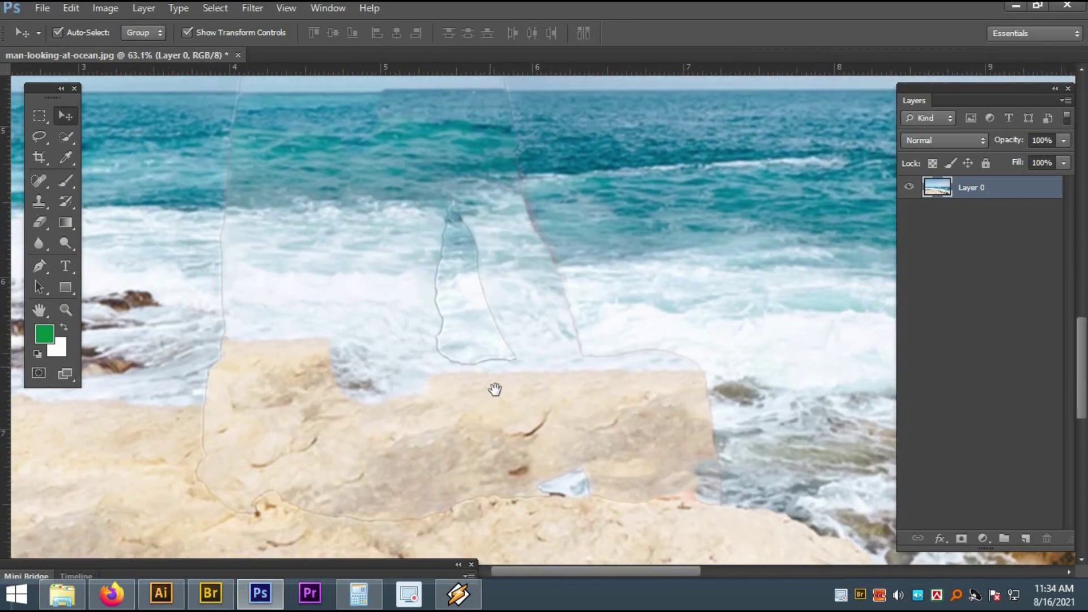
drag(496, 400, 501, 367)
drag(621, 399, 565, 372)
drag(540, 443, 541, 557)
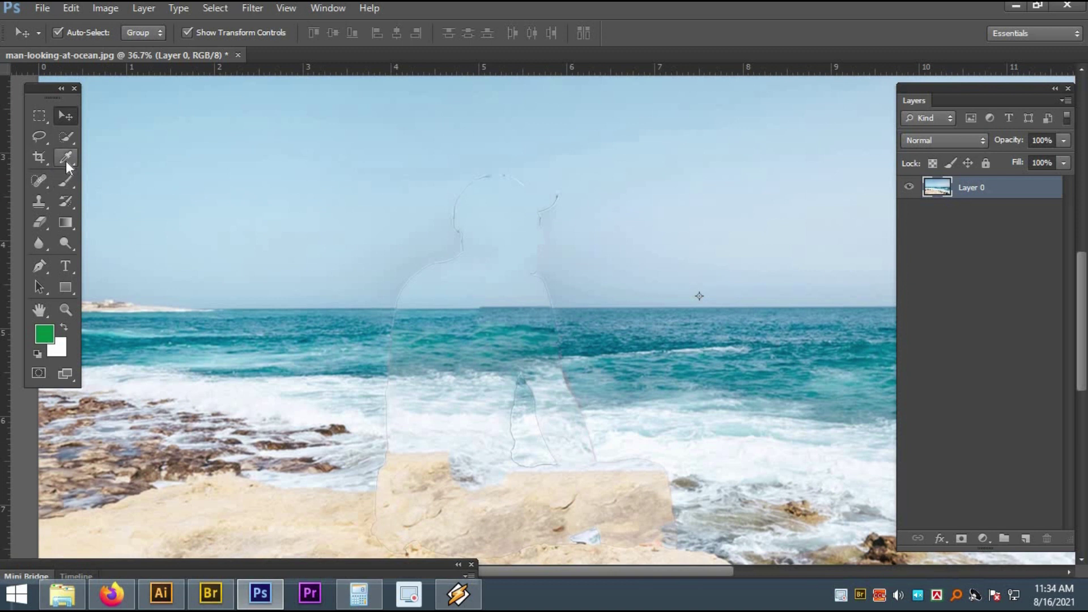
Clone clean sky over the leftover outline of the man's head and left shoulder with a 100 px Clone Stamp.
click(39, 206)
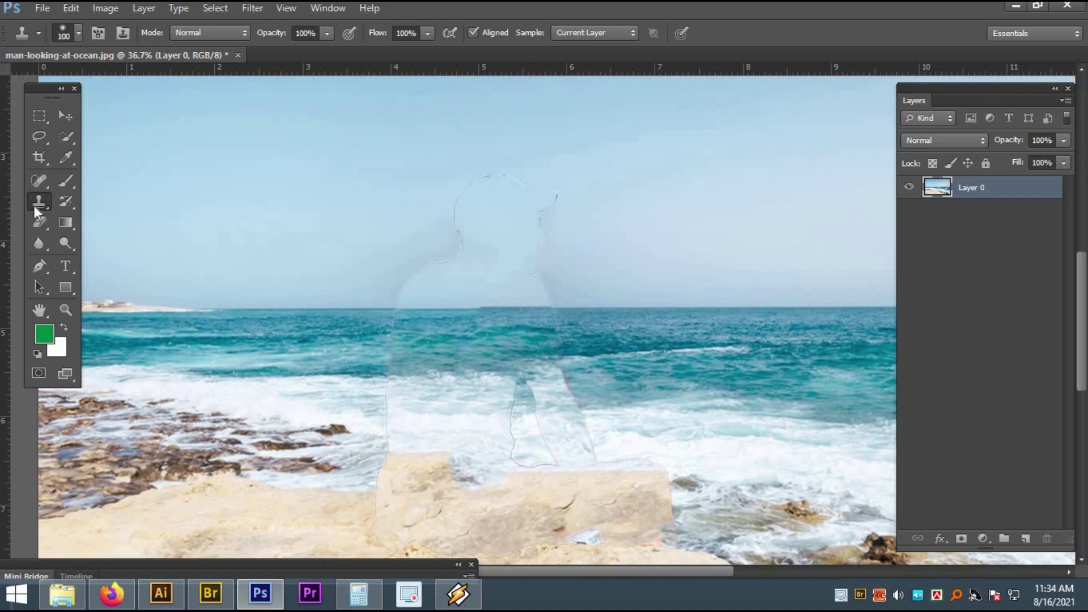
key(alt)
mouse_move(499, 175)
mouse_down()
mouse_move(467, 192)
mouse_move(479, 167)
mouse_move(459, 188)
mouse_move(457, 212)
mouse_move(491, 258)
mouse_up()
mouse_move(437, 200)
mouse_down()
mouse_move(461, 282)
mouse_move(476, 293)
mouse_move(422, 309)
mouse_move(358, 377)
mouse_up()
alt+click(368, 247)
alt+click(343, 279)
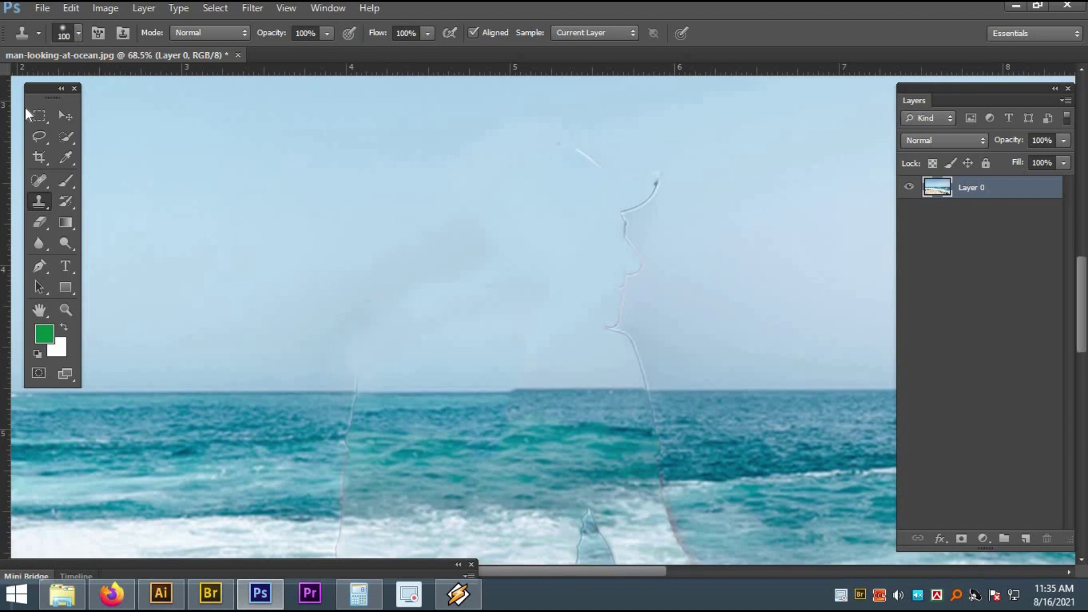
Lasso the leftover cap brim, face and neck outline in the sky, fill it with matching sky, and deselect.
click(41, 115)
drag(479, 225, 474, 224)
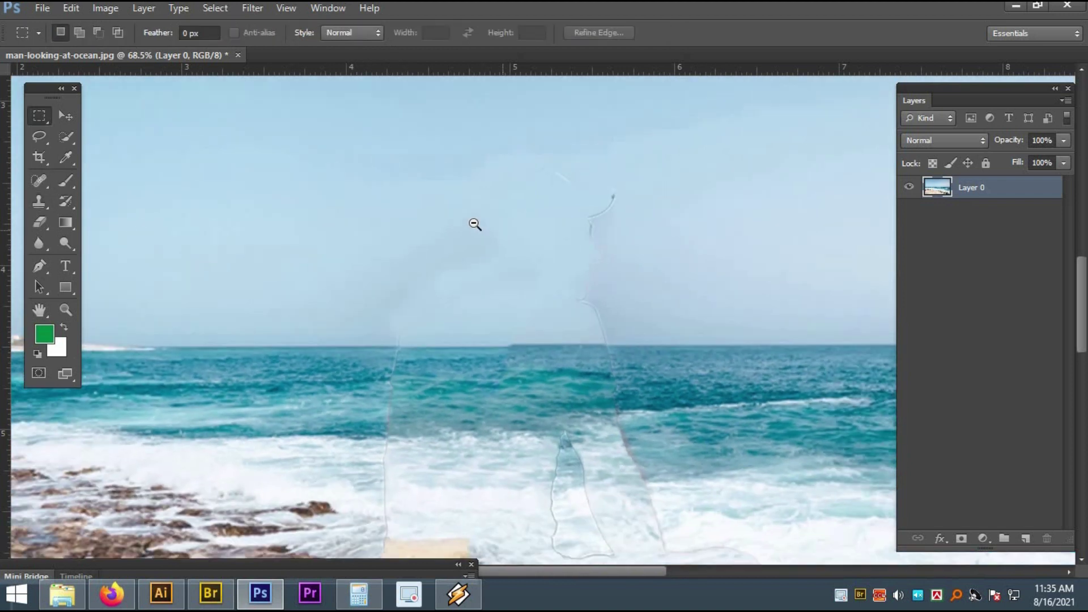
click(39, 137)
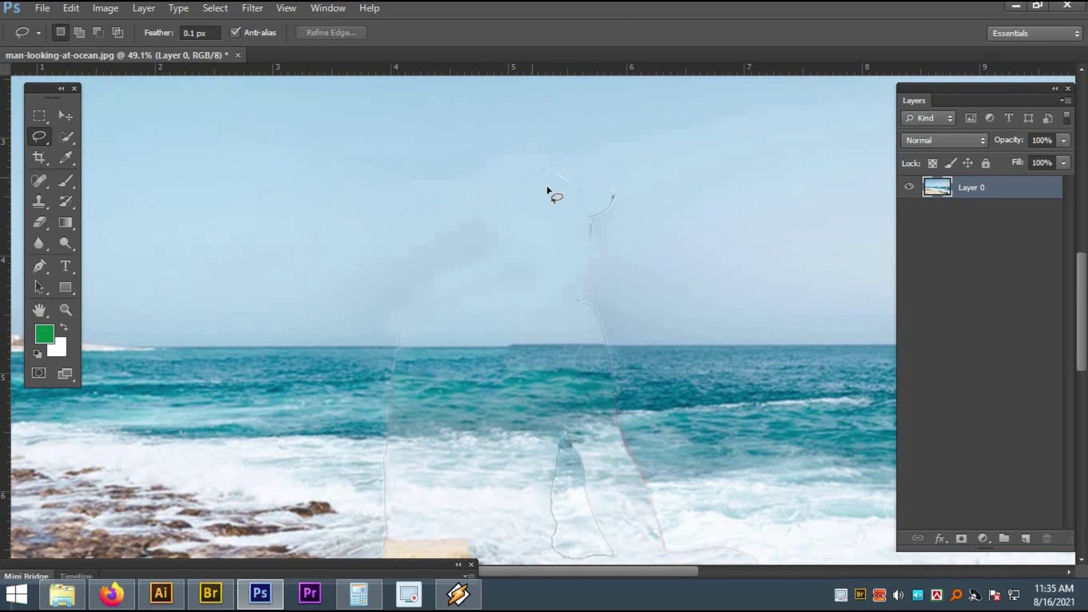
mouse_move(600, 180)
mouse_down()
mouse_move(624, 201)
mouse_move(612, 230)
mouse_up()
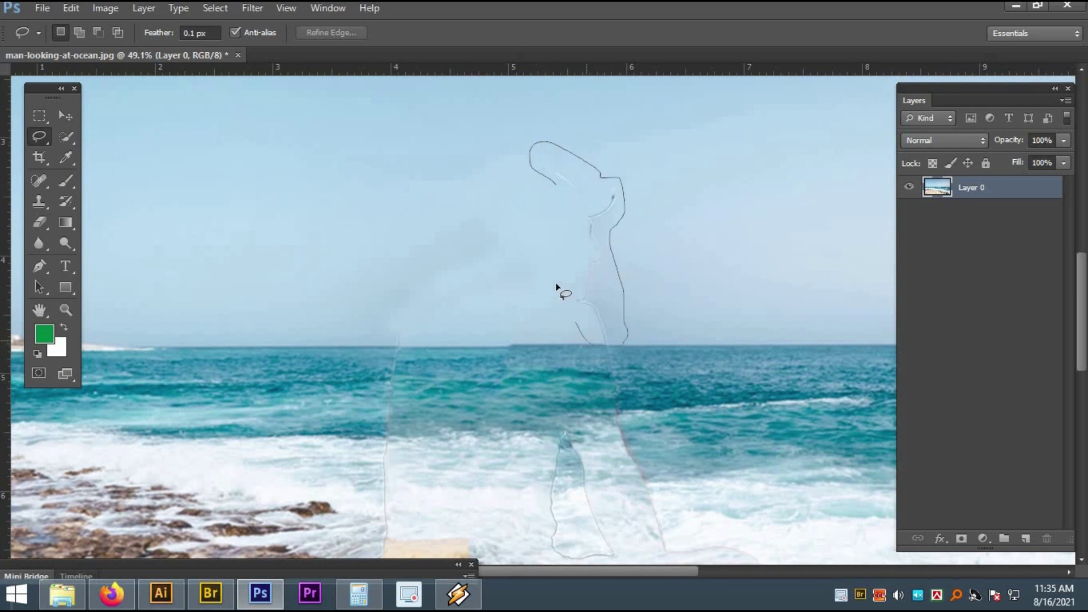
drag(552, 192, 559, 225)
click(68, 10)
click(154, 224)
key(Return)
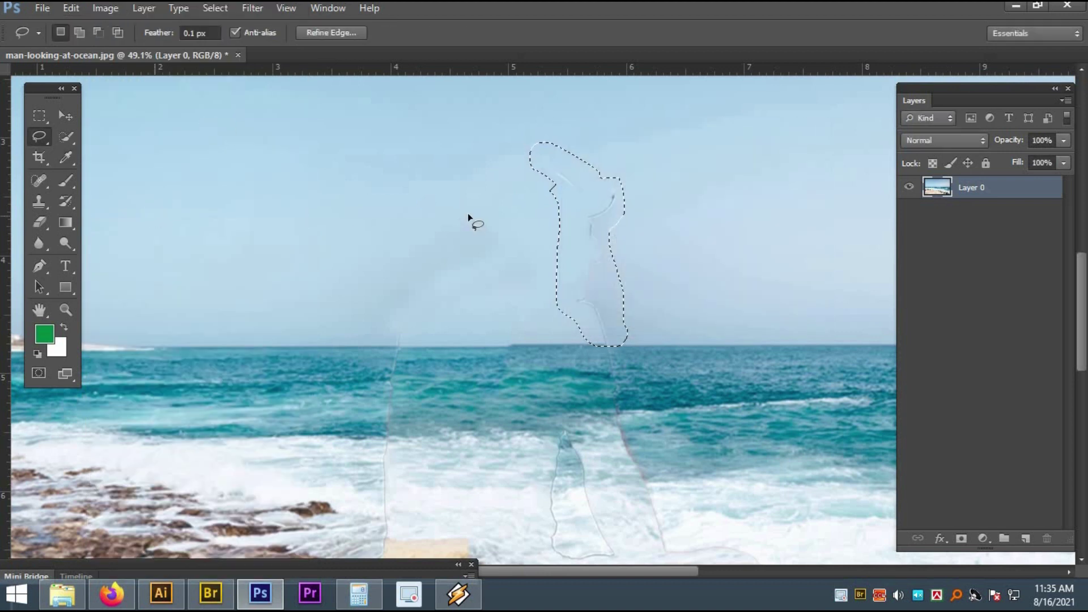
key(ctrl+d)
Lasso the leftover outline where the left shoulder meets the horizon, fill it to match its surroundings, and deselect.
drag(392, 322, 490, 370)
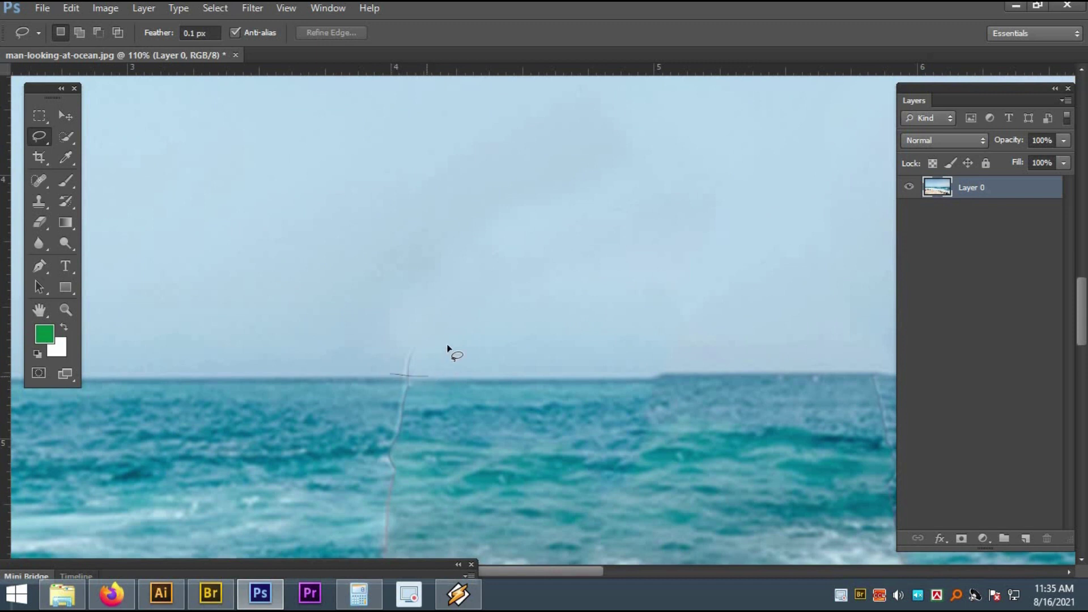
mouse_move(534, 236)
mouse_down()
mouse_move(396, 324)
mouse_move(386, 375)
mouse_up()
click(71, 8)
click(114, 220)
key(Return)
key(ctrl+d)
Paint sampled sky blue over the darker smudges above the horizon with a 300 px brush.
drag(518, 374, 427, 319)
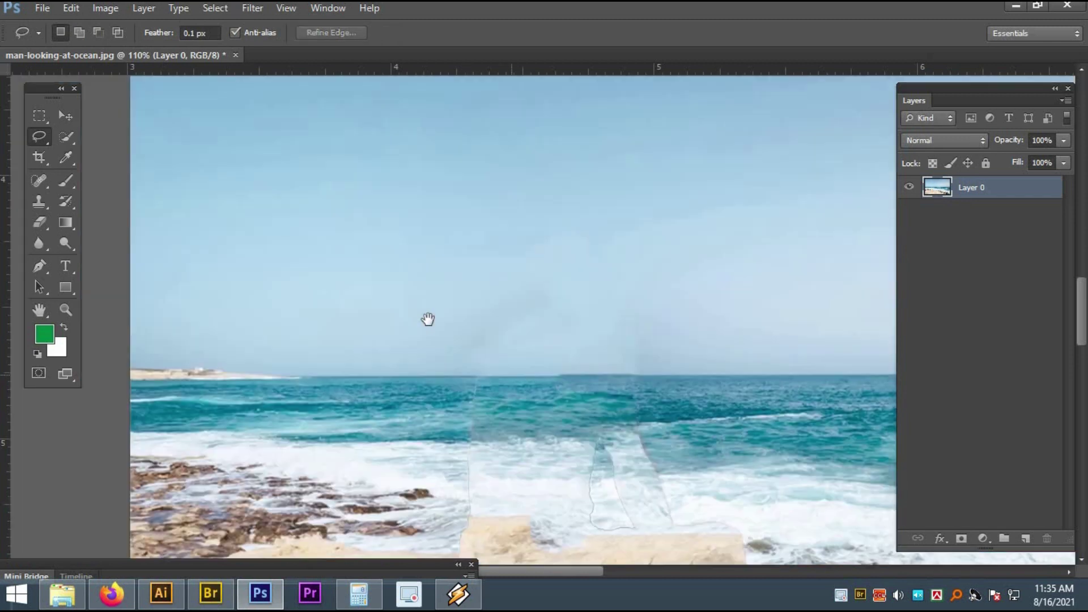
drag(592, 391, 534, 269)
scroll(469, 301, up, 1)
drag(460, 284, 471, 380)
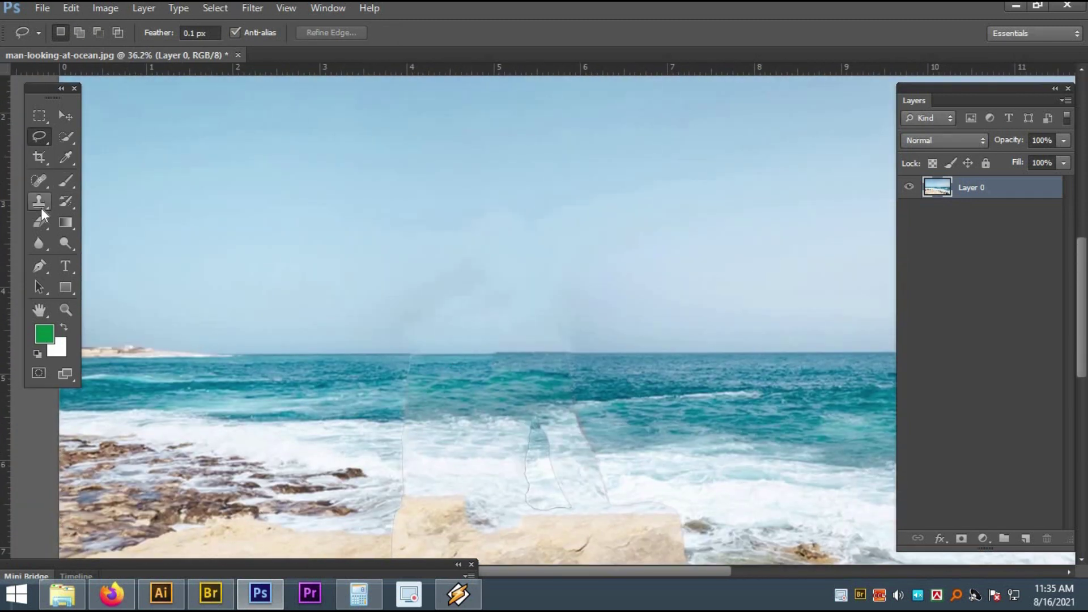
click(63, 186)
alt+click(420, 269)
key(bracketright)
key(bracketright)
key(bracketright)
key(bracketright)
key(bracketright)
key(bracketright)
key(bracketright)
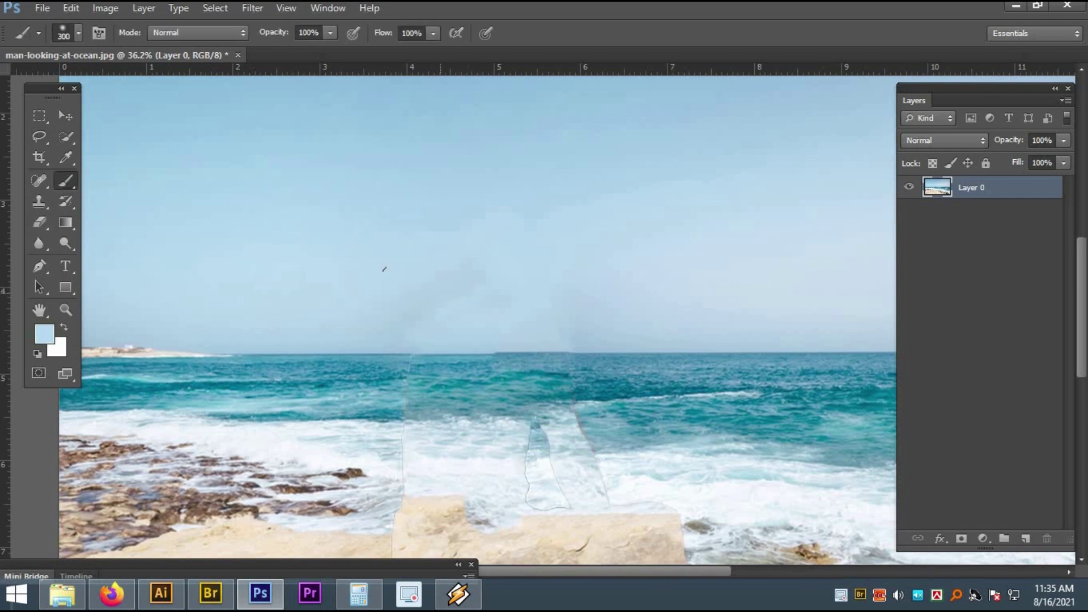
alt+click(597, 285)
drag(424, 268, 334, 235)
Lasso the leftover triangular outline in the surf above the rock, fill it with Content-Aware, and deselect.
drag(473, 398, 623, 498)
drag(549, 291, 491, 402)
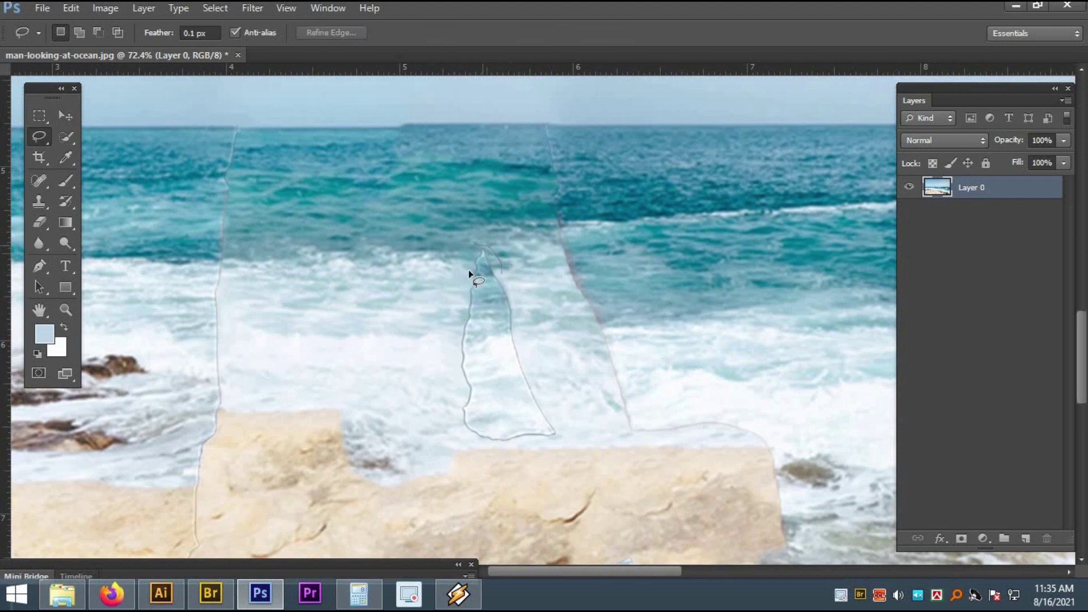
drag(460, 325, 457, 410)
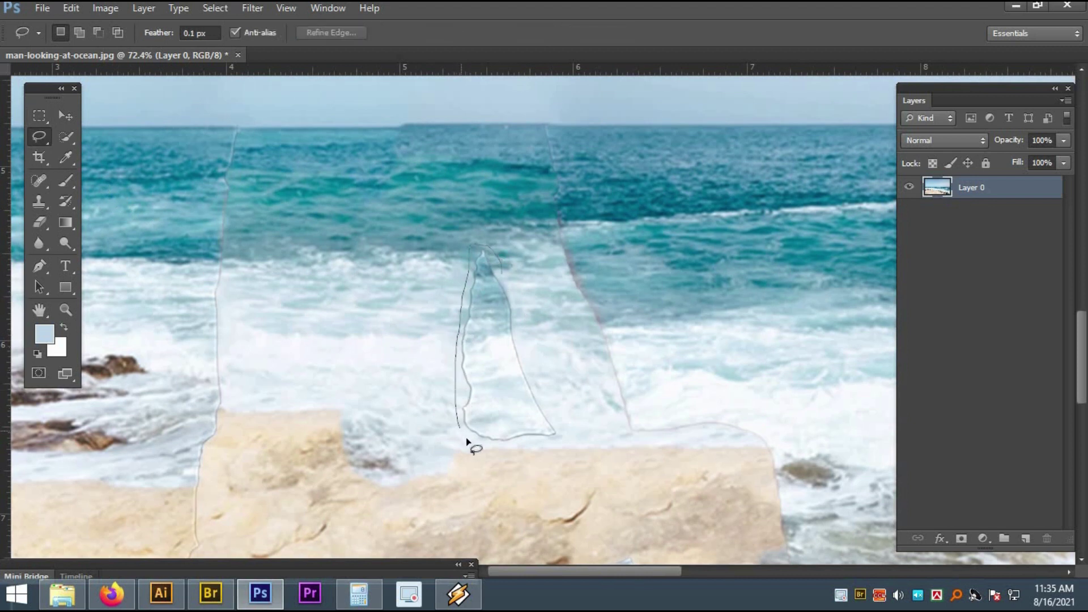
drag(565, 443, 547, 371)
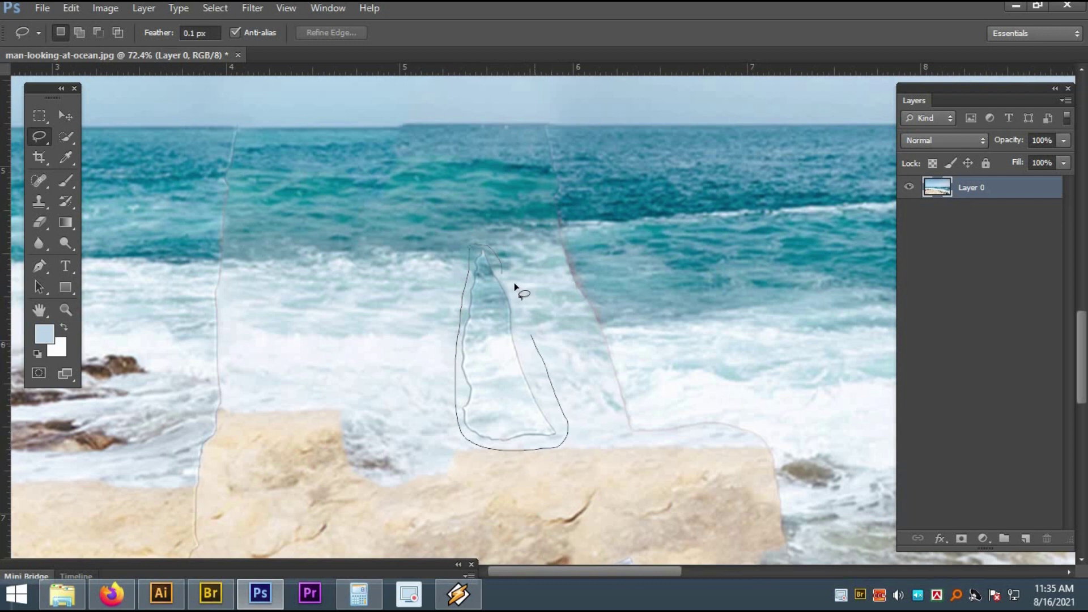
drag(452, 238, 460, 245)
click(71, 7)
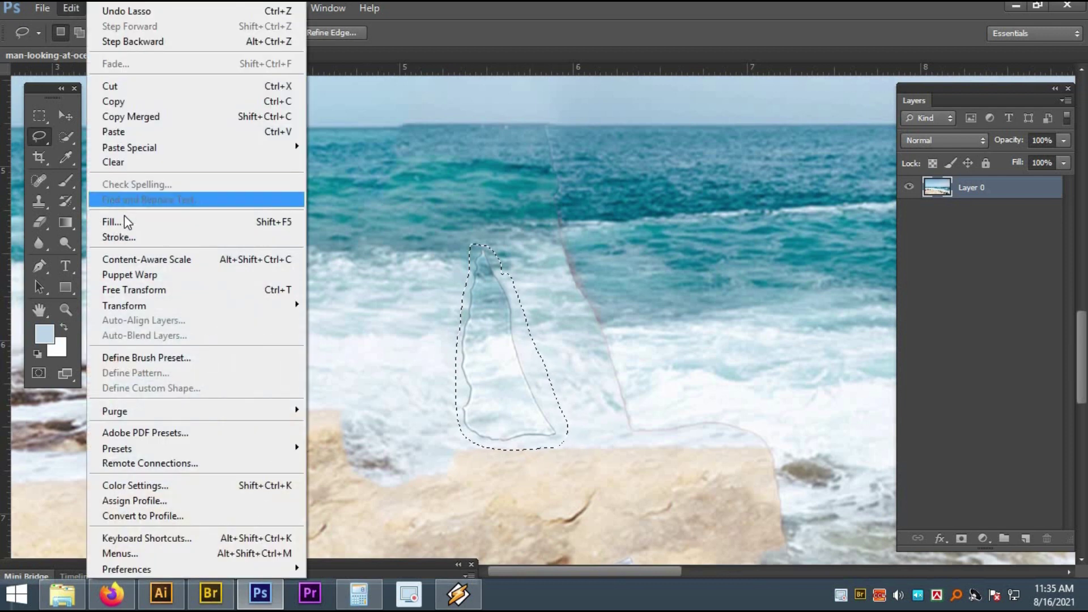
click(127, 222)
key(Return)
key(ctrl+d)
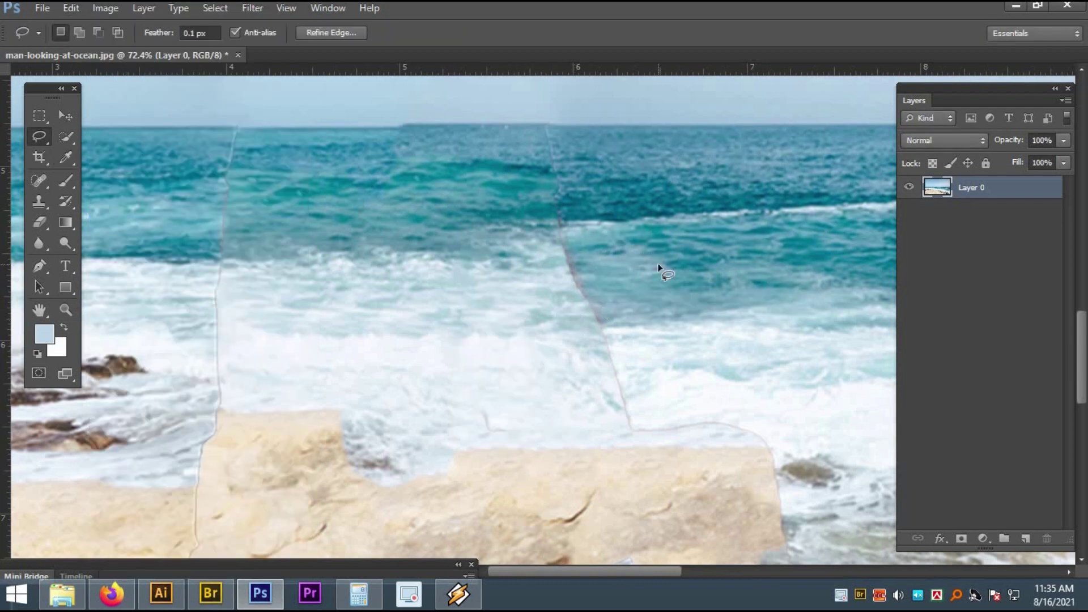
Lasso the man's leftover right-hand outline from the horizon down through the surf to the rock edge, fill it with Content-Aware, and deselect.
drag(545, 124, 544, 205)
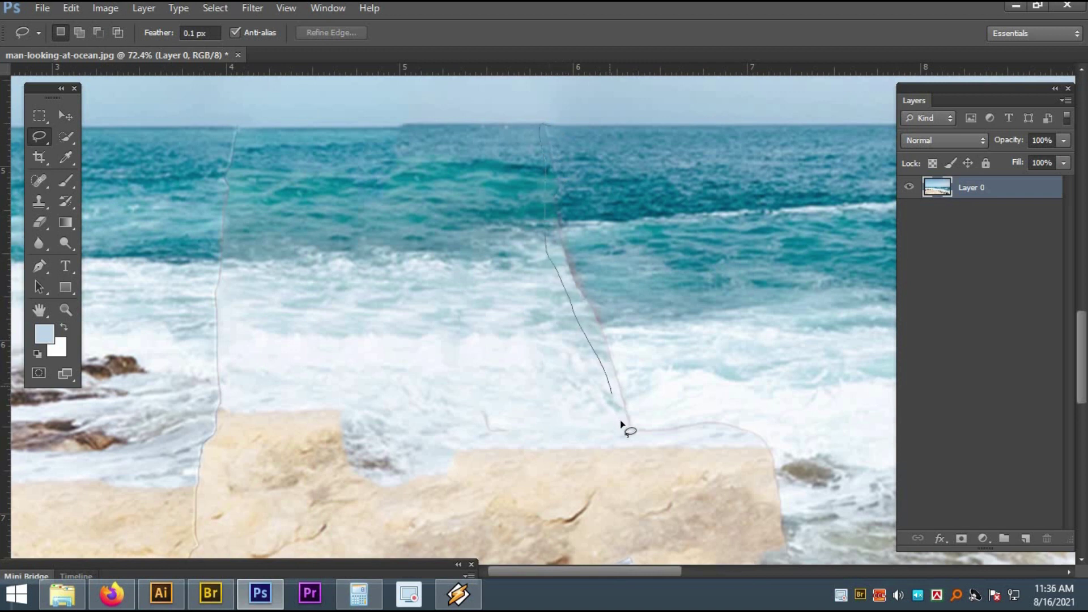
mouse_move(669, 438)
mouse_down()
mouse_move(739, 437)
mouse_move(754, 448)
mouse_move(768, 434)
mouse_move(646, 400)
mouse_move(626, 367)
mouse_up()
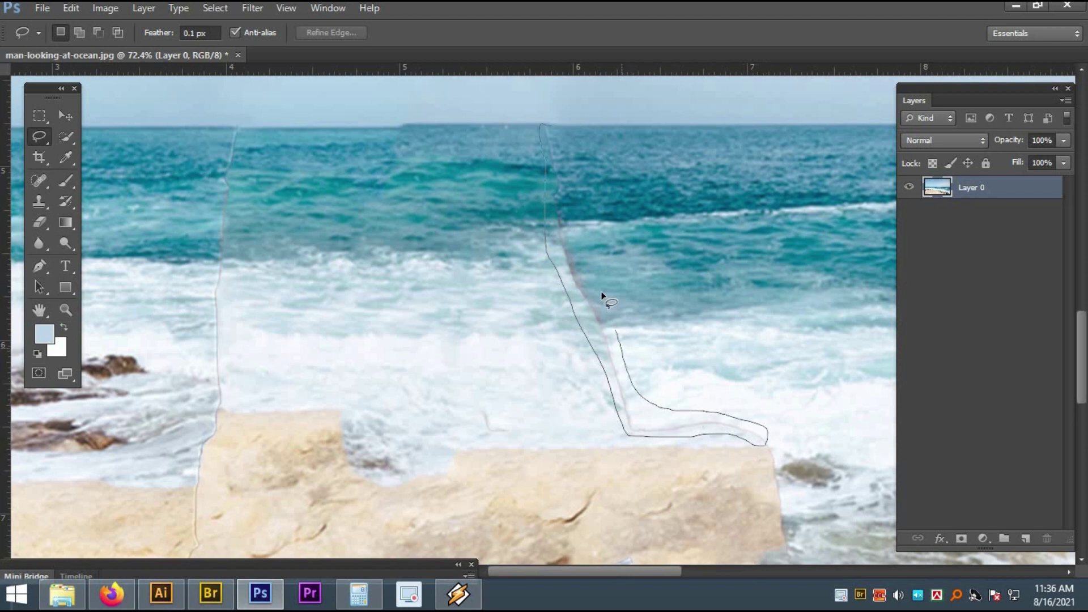
drag(556, 134, 548, 123)
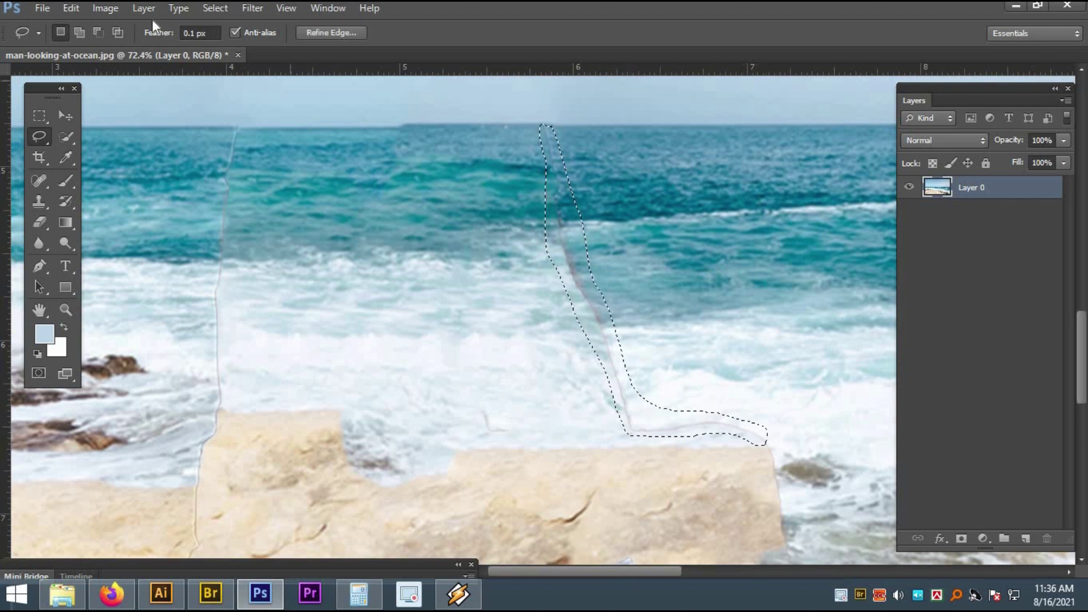
click(71, 8)
click(113, 222)
key(Return)
key(ctrl+d)
Lasso the leftover left-hand outline from the horizon down to the rock block, fill it with Content-Aware at 100% opacity, and deselect.
drag(705, 333, 627, 299)
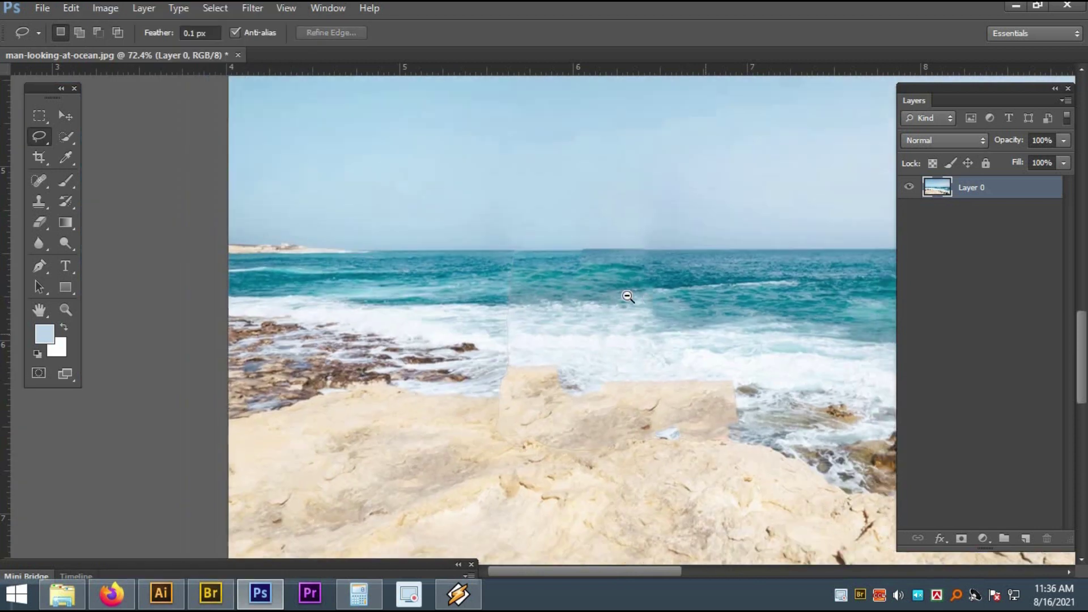
mouse_move(526, 311)
mouse_down()
mouse_move(605, 401)
mouse_move(684, 401)
mouse_up()
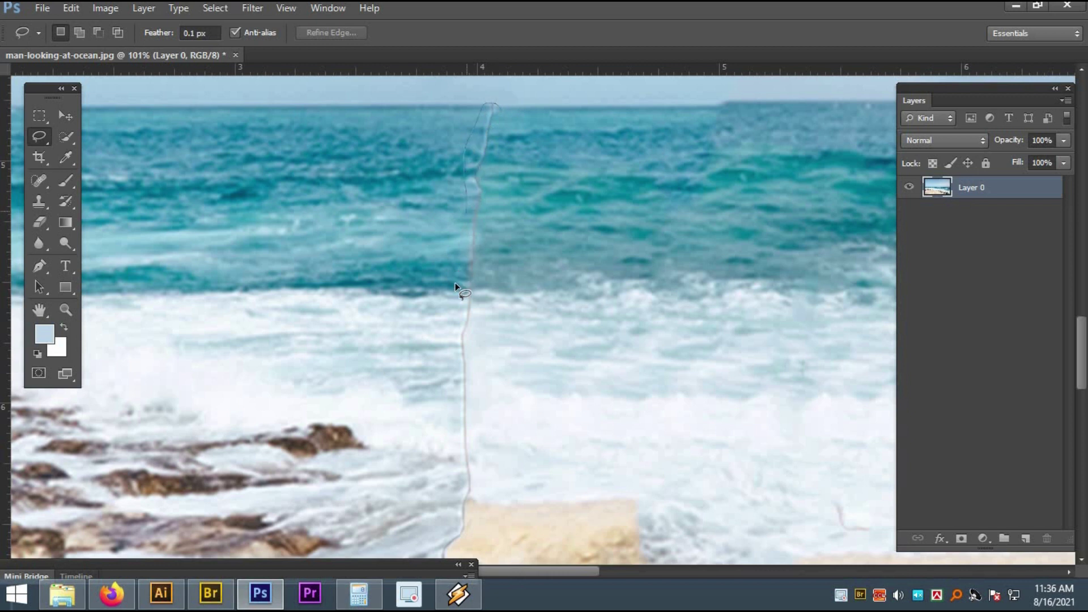
mouse_move(442, 427)
mouse_down()
mouse_move(436, 547)
mouse_move(460, 548)
mouse_move(484, 483)
mouse_move(480, 307)
mouse_up()
drag(499, 134, 496, 106)
click(71, 8)
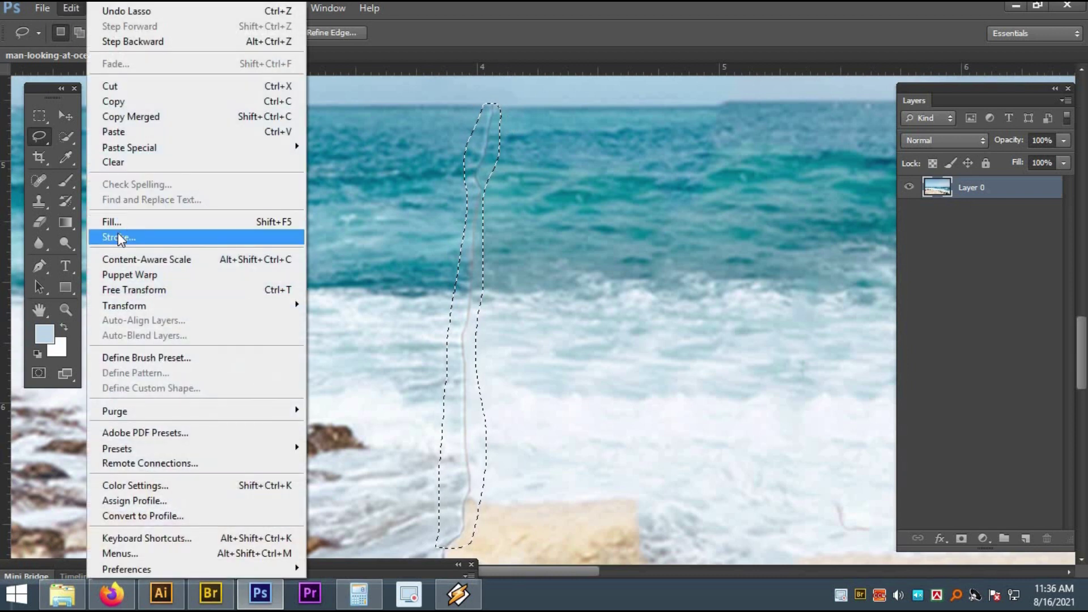
click(114, 222)
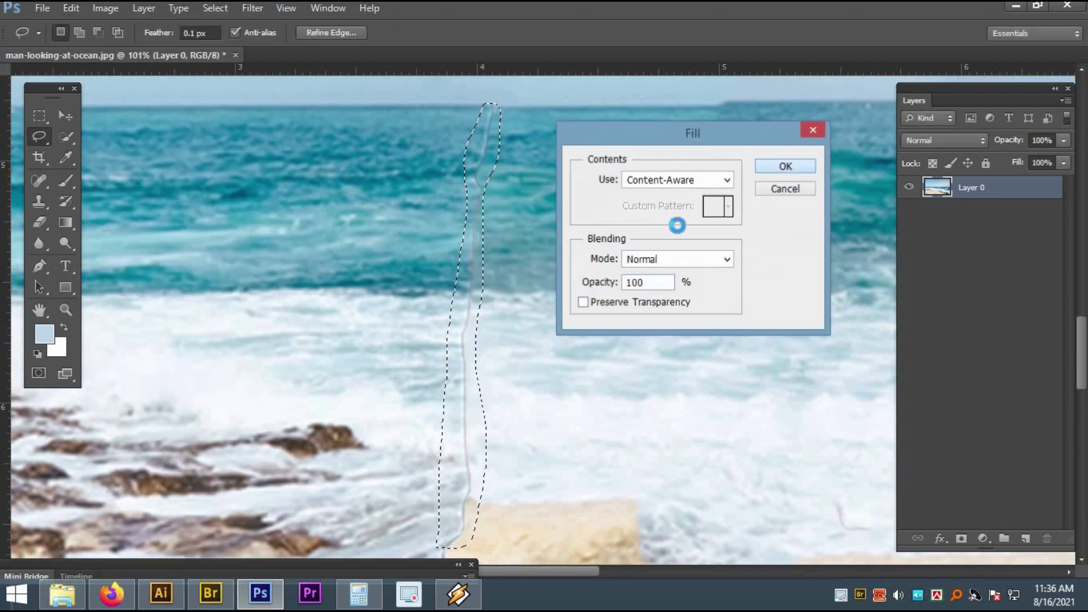
key(ctrl+d)
Lasso the leftover outline across the rock, including the blue patch and reddish marks, fill it with Content-Aware, and deselect.
drag(566, 350, 539, 340)
drag(559, 469, 442, 255)
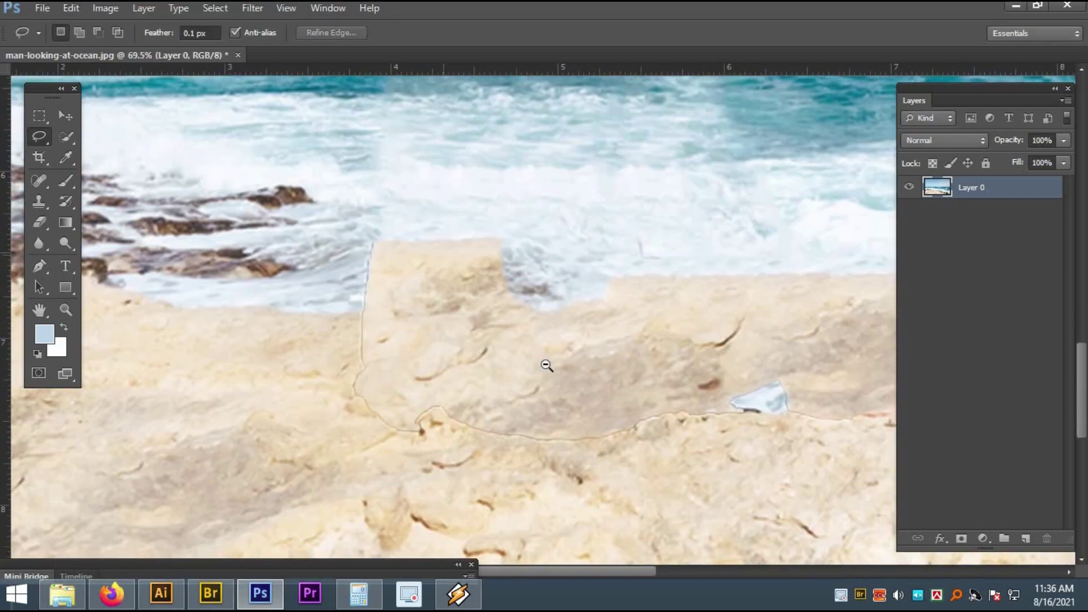
scroll(546, 366, down, 2)
key(Tab)
scroll(803, 373, up, 4)
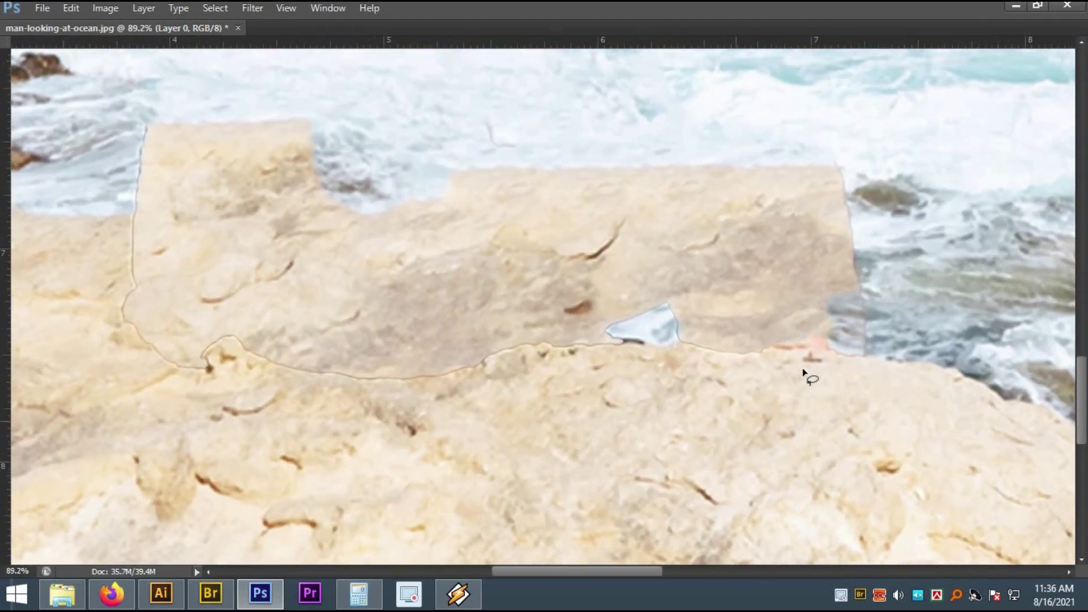
mouse_move(744, 330)
mouse_down()
mouse_move(719, 331)
mouse_move(690, 300)
mouse_move(607, 305)
mouse_move(558, 328)
mouse_up()
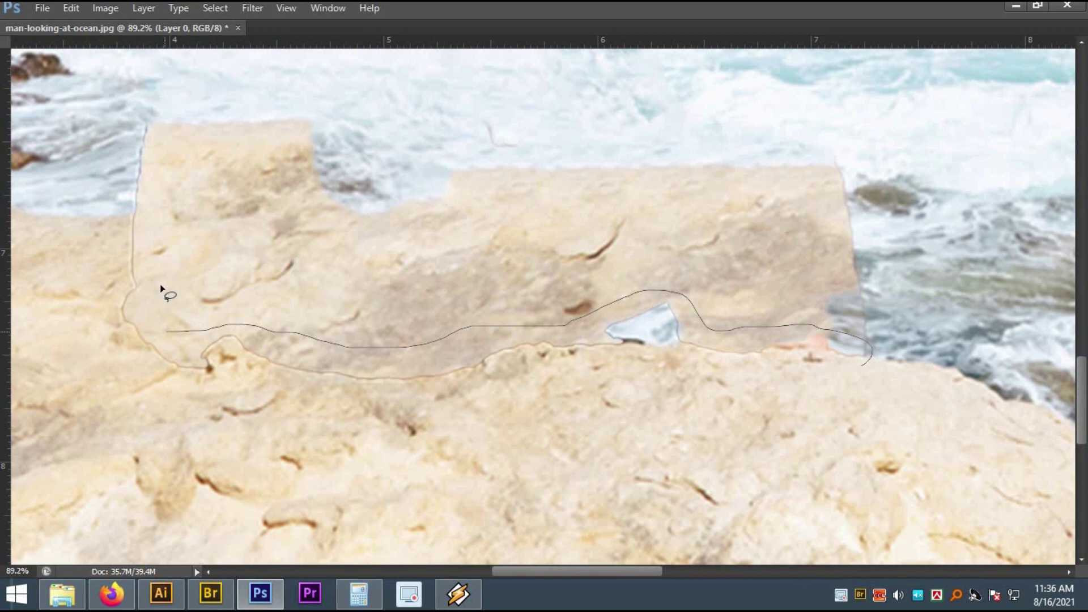
mouse_move(177, 405)
mouse_down()
mouse_move(237, 391)
mouse_move(454, 406)
mouse_move(553, 374)
mouse_move(780, 387)
mouse_move(845, 377)
mouse_up()
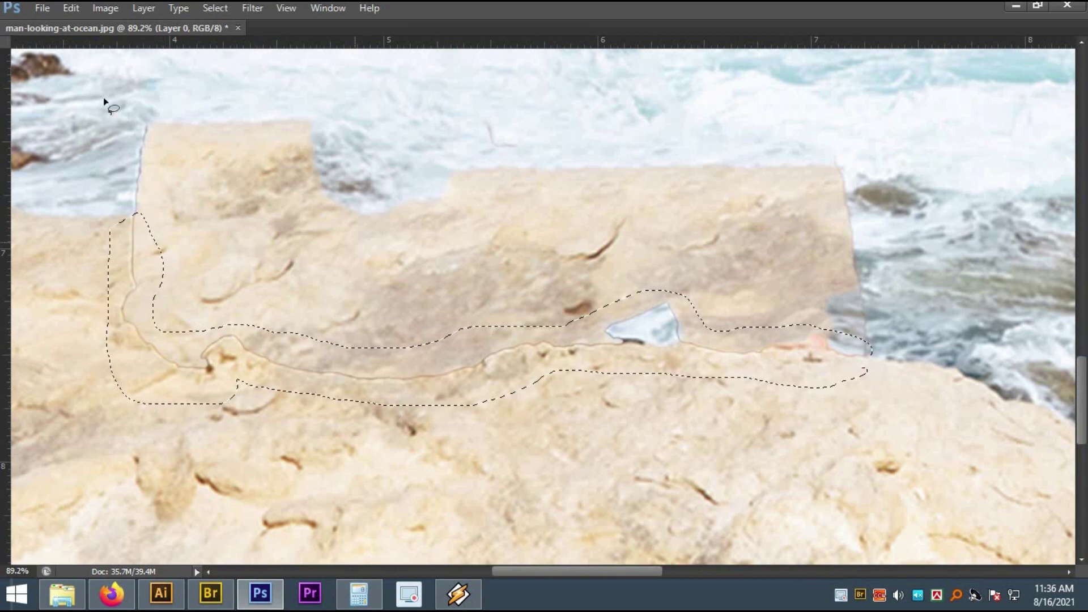
click(71, 8)
click(127, 224)
key(Return)
key(ctrl+d)
Lasso the square-edged rock blocks along the shoreline with some surrounding surf, fill them with Content-Aware, and deselect.
key(ctrl+minus)
key(ctrl+minus)
key(ctrl+minus)
key(Tab)
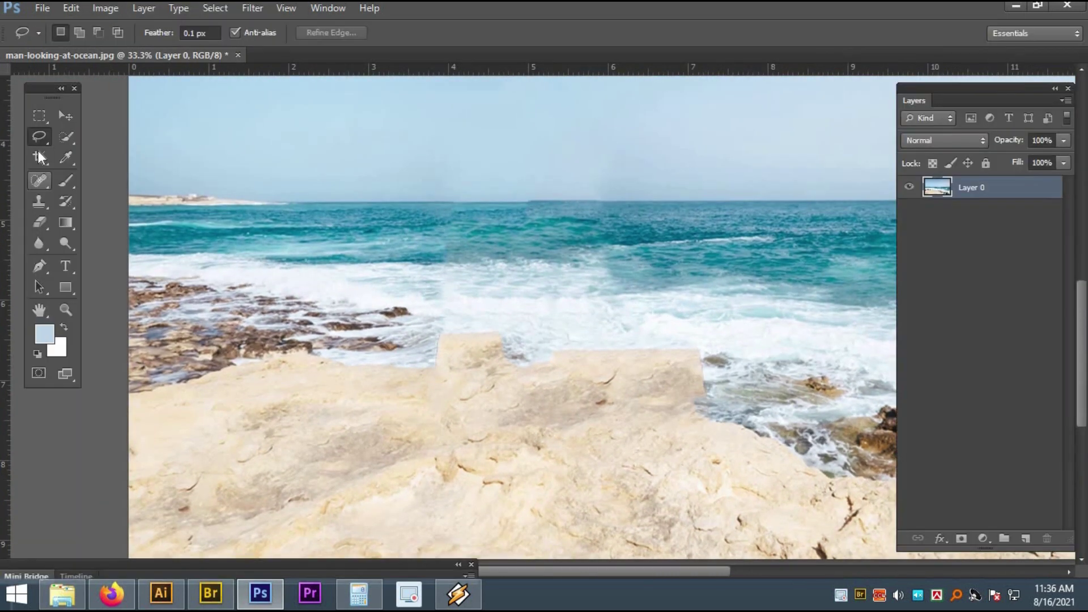
key(Tab)
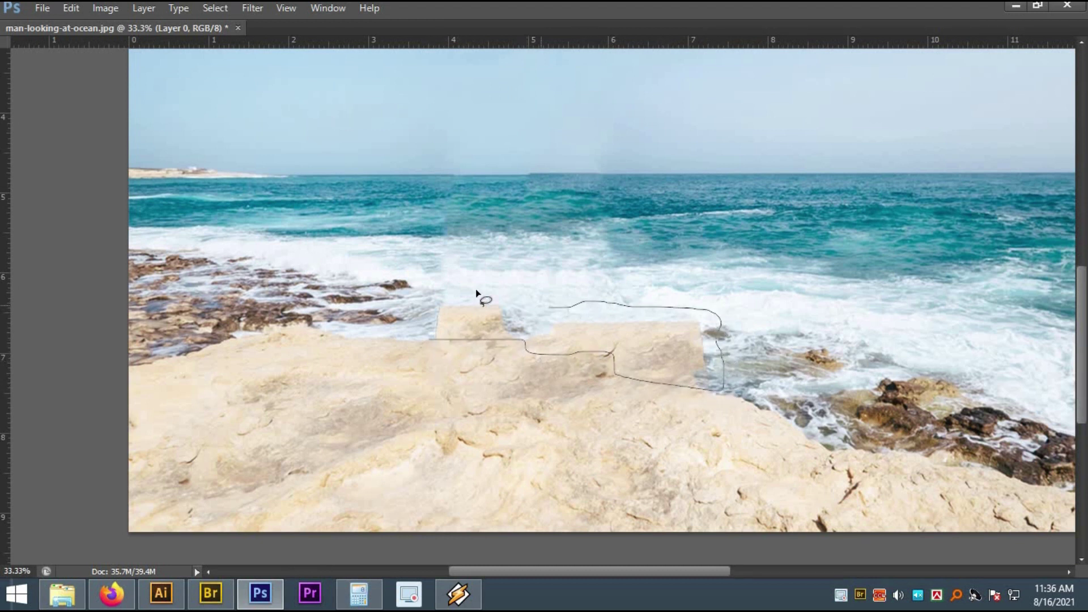
drag(415, 354, 422, 341)
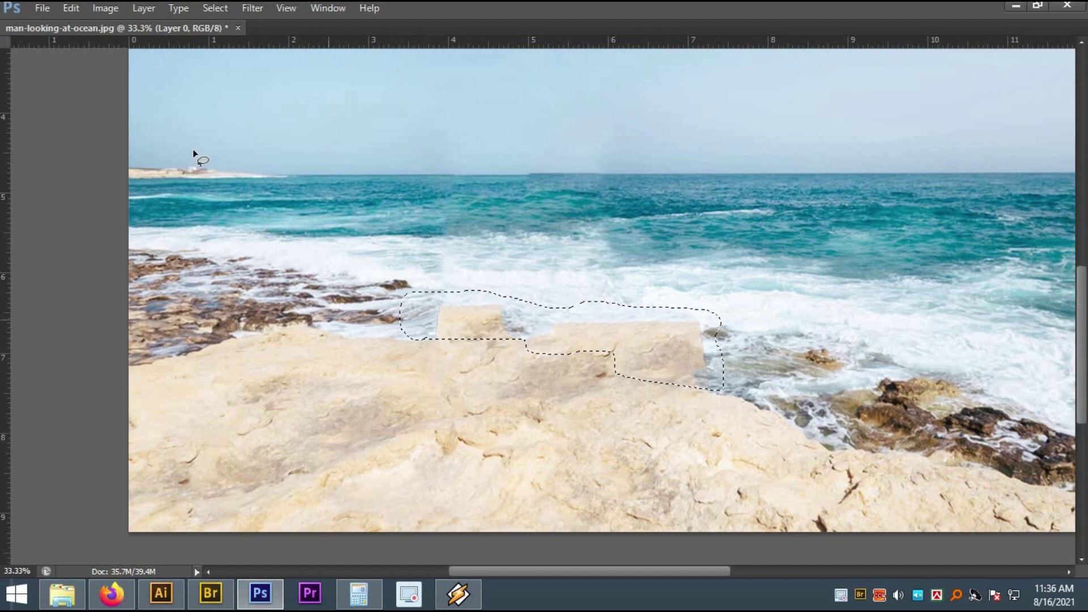
key(Tab)
click(79, 8)
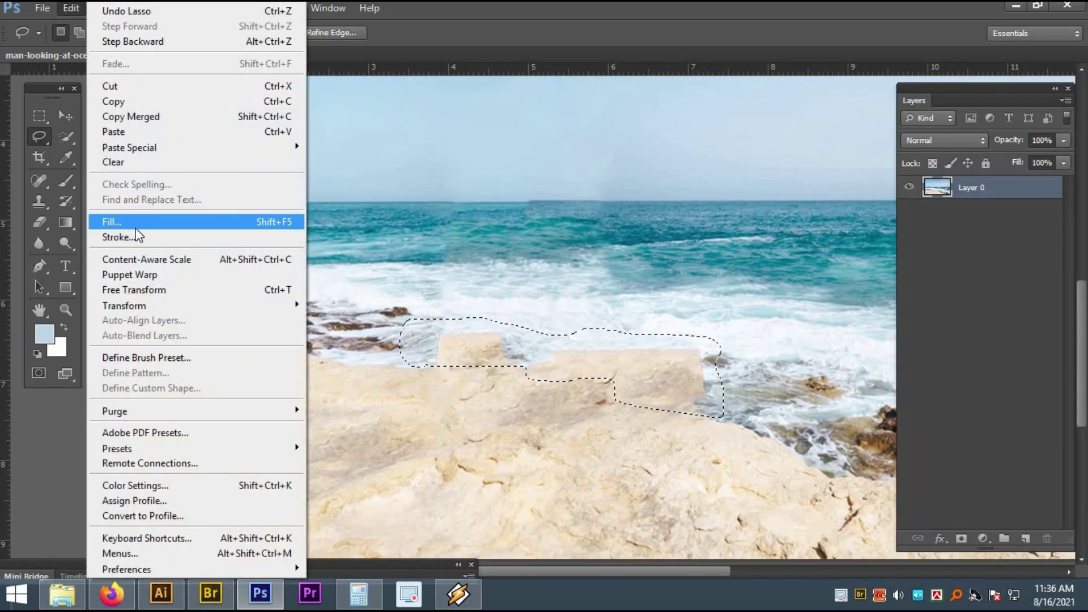
click(136, 224)
key(Return)
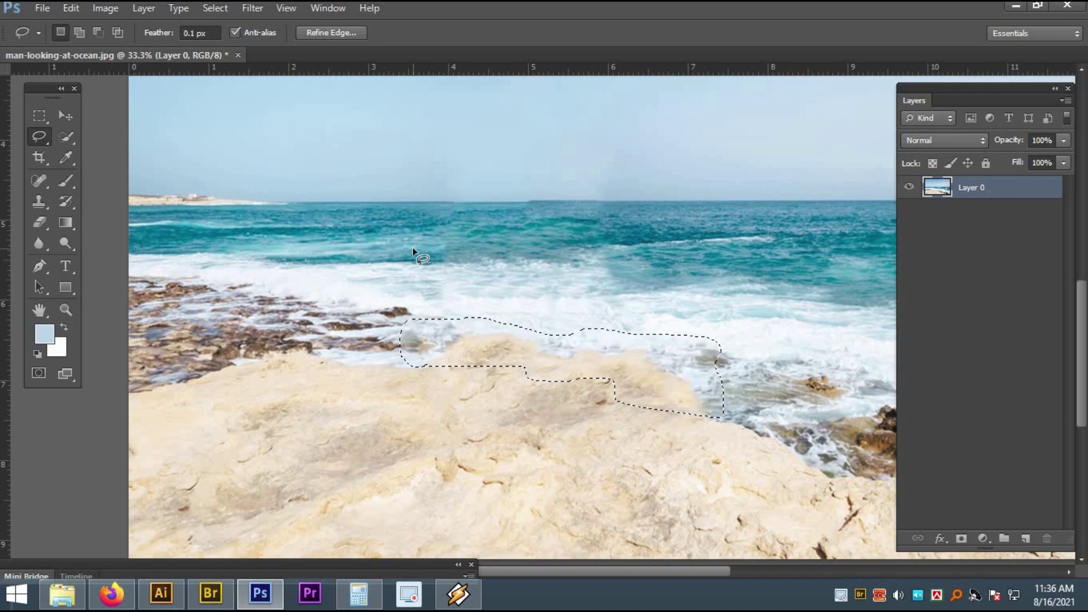
key(ctrl+d)
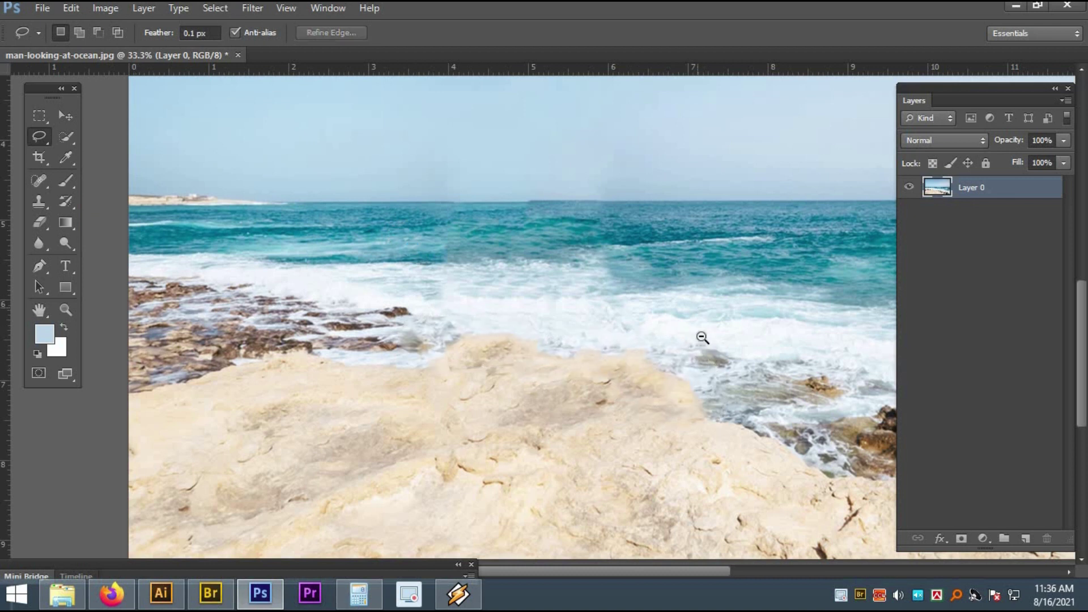
Select a wide rectangle of blotchy sky just above the horizon with the Rectangular Marquee, fill it with Content-Aware, and deselect.
key(ctrl+0)
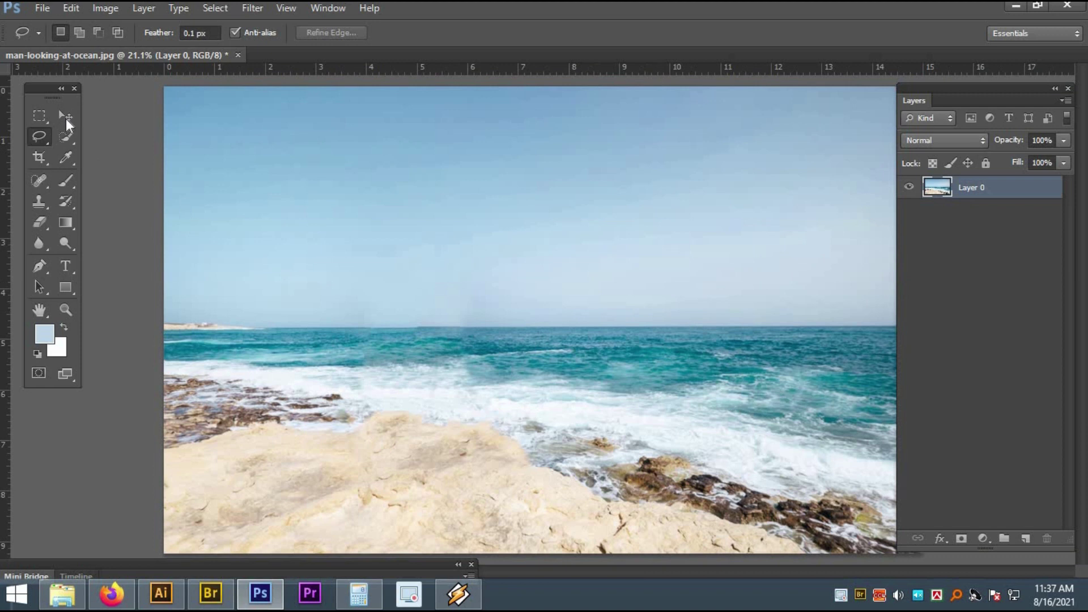
click(66, 117)
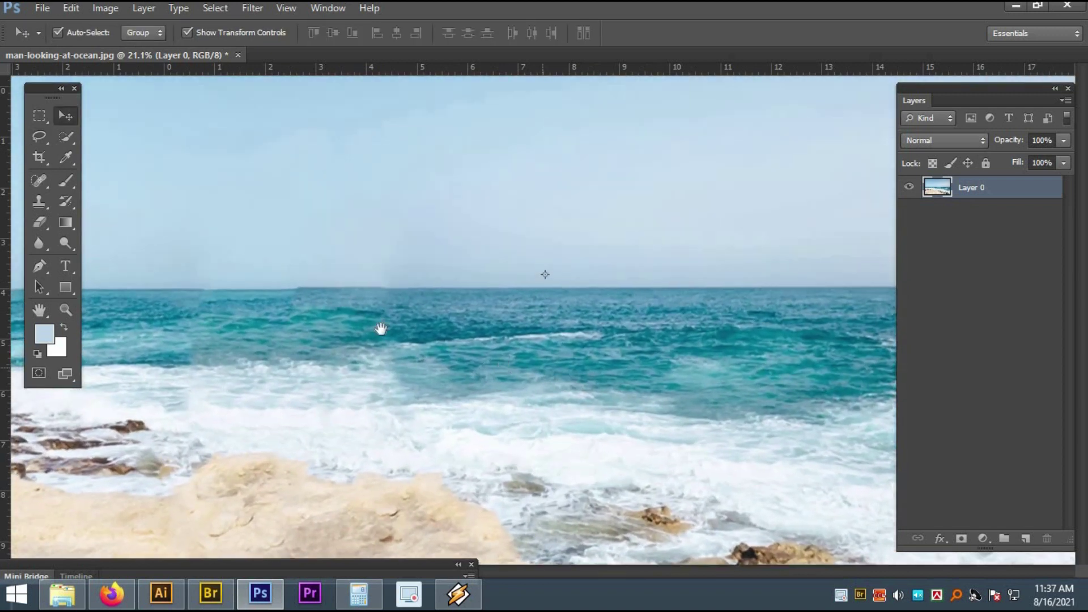
drag(381, 329, 445, 357)
click(39, 115)
drag(216, 211, 716, 325)
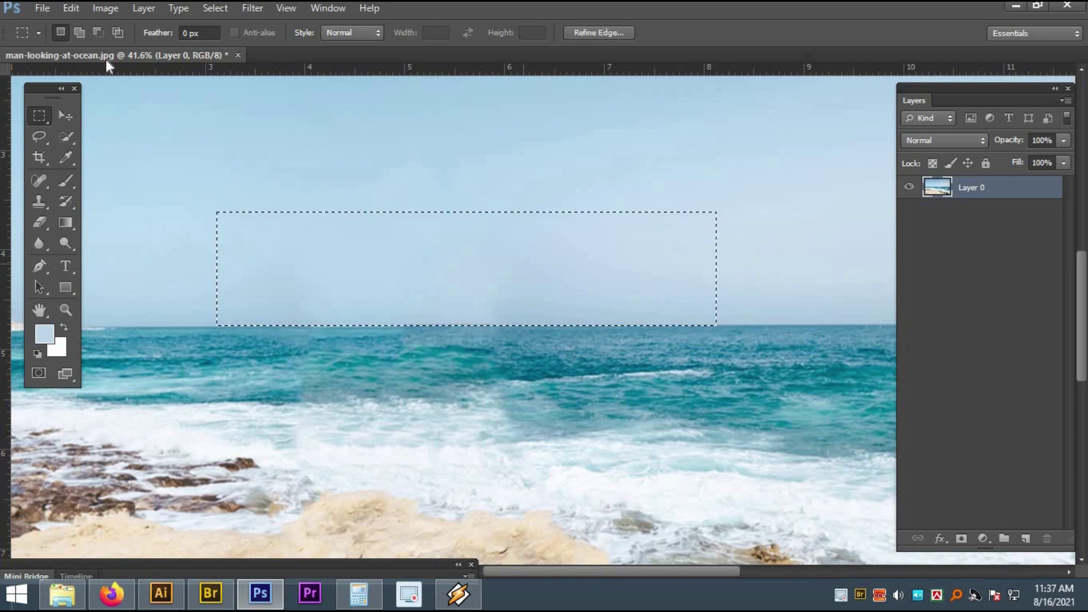
click(71, 8)
click(136, 221)
key(Return)
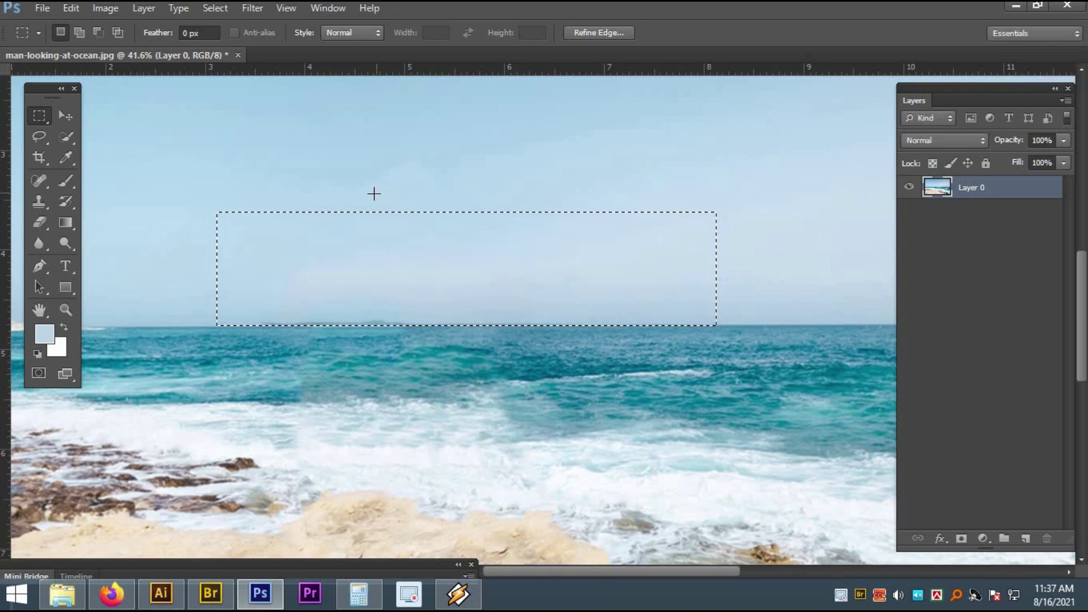
key(ctrl+d)
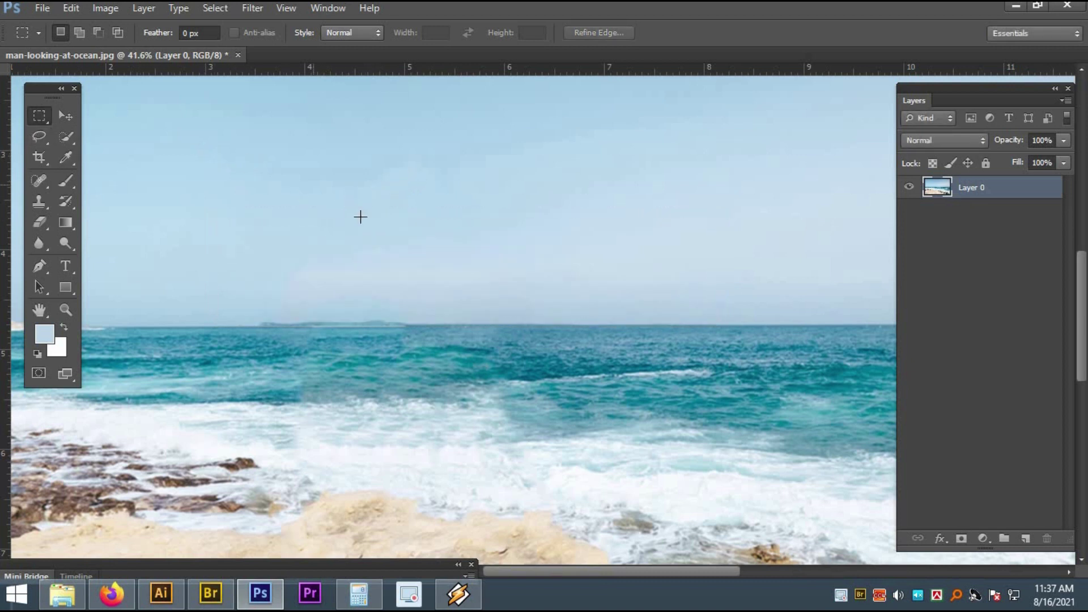
Save the retouched photo as a JPEG copy named man-looking-at-ocean.jpg02.
drag(524, 356, 447, 321)
drag(559, 355, 546, 386)
click(66, 115)
key(alt+f)
click(140, 195)
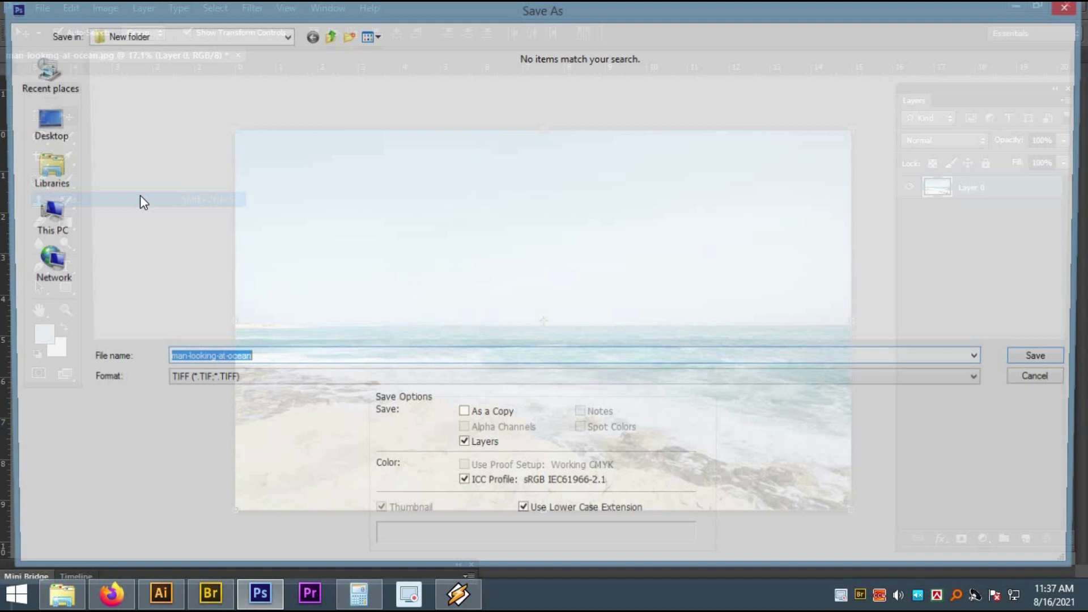
click(248, 383)
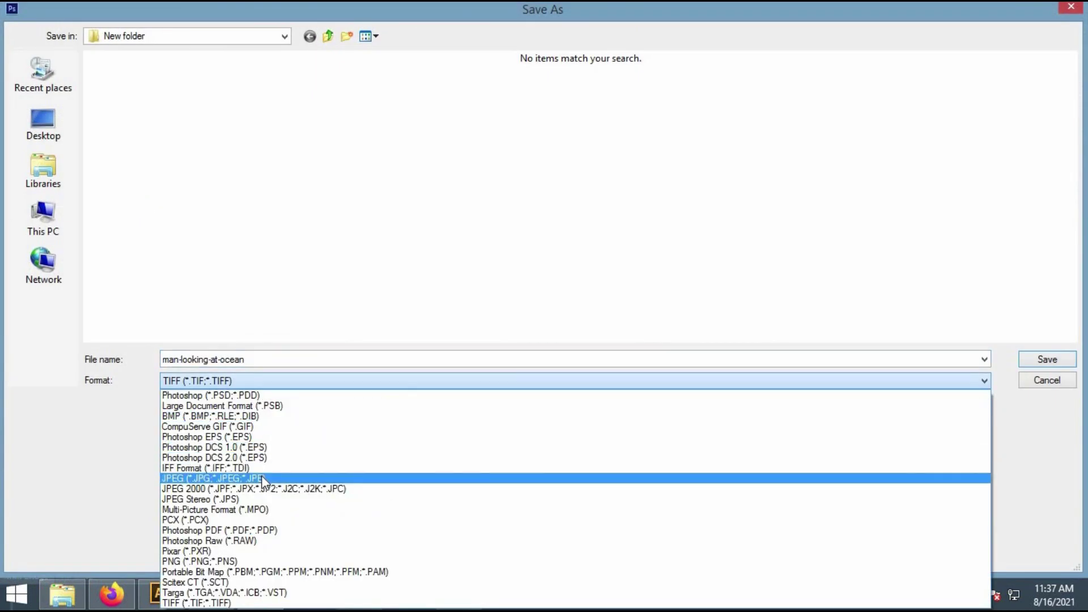
click(263, 480)
click(294, 361)
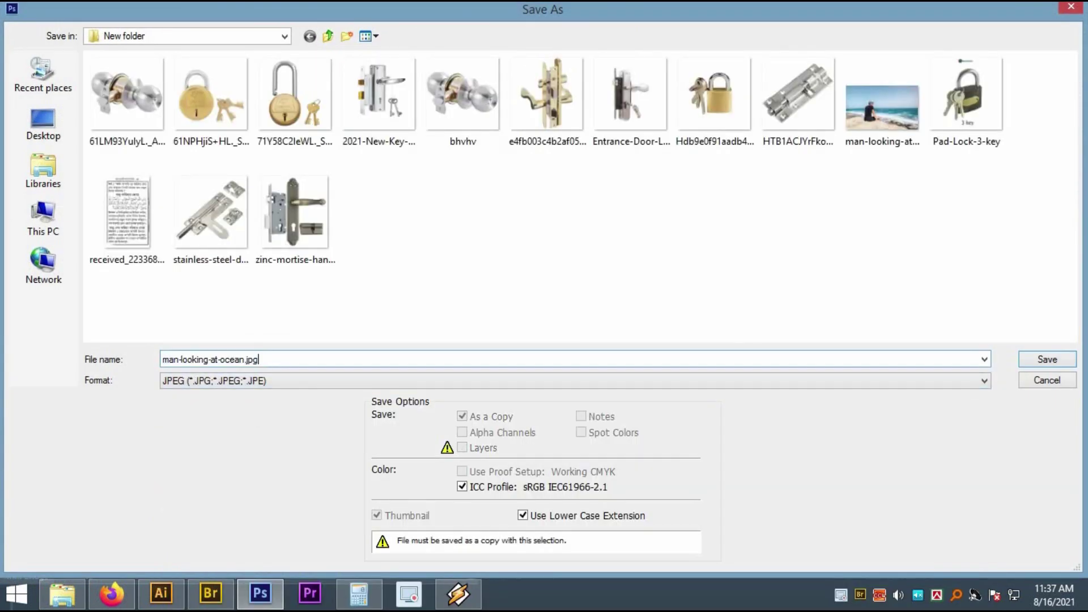
text(02)
key(Return)
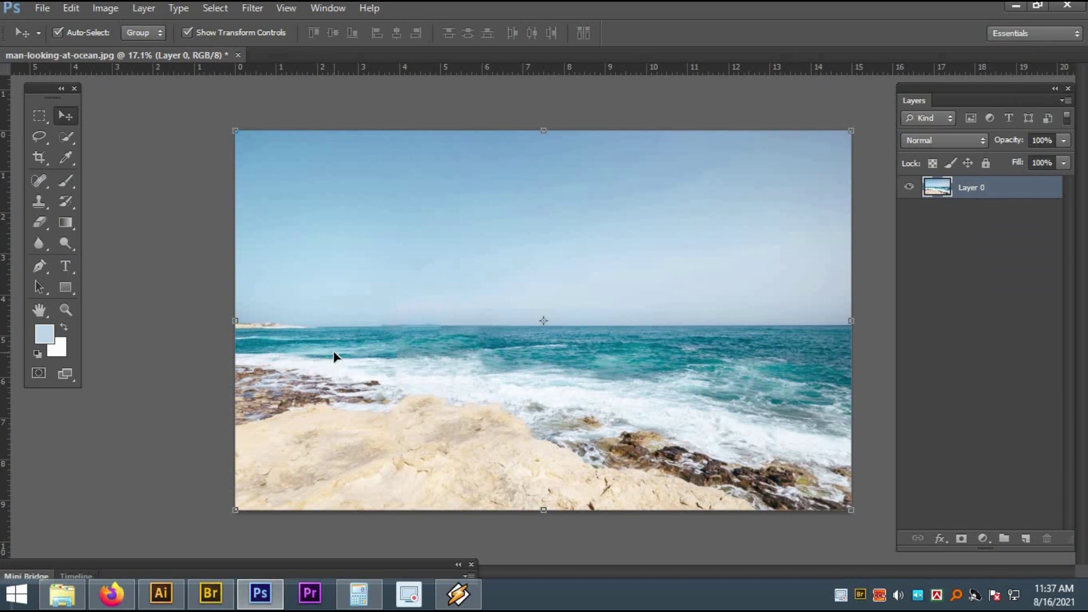
Choose the original man-looking-at-ocean photo for opening, and close the edited document.
key(ctrl+o)
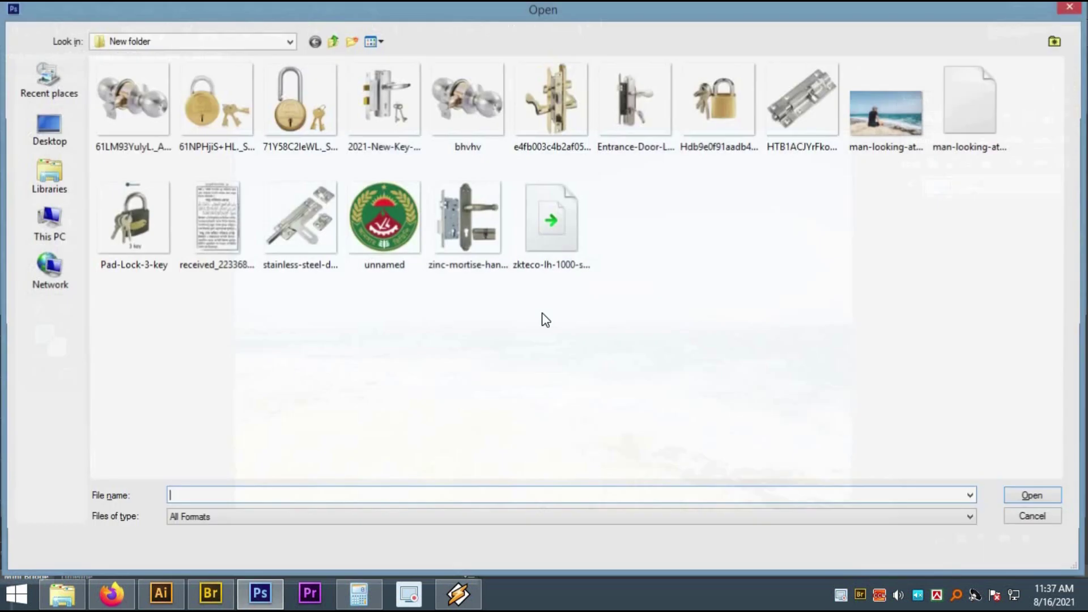
double_click(877, 119)
key(ctrl+w)
click(537, 234)
key(ctrl+o)
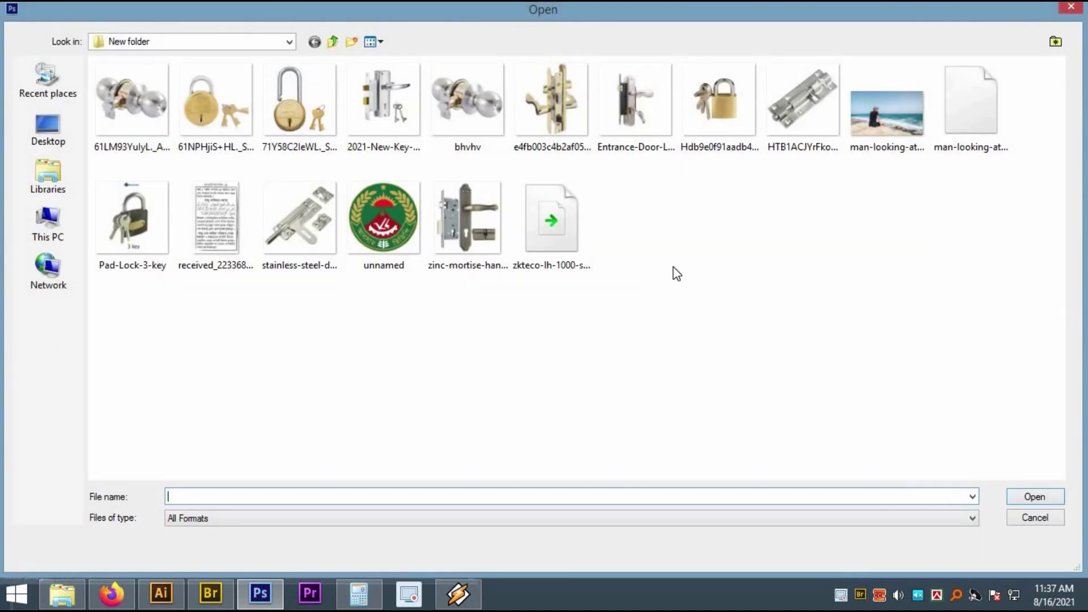
click(984, 152)
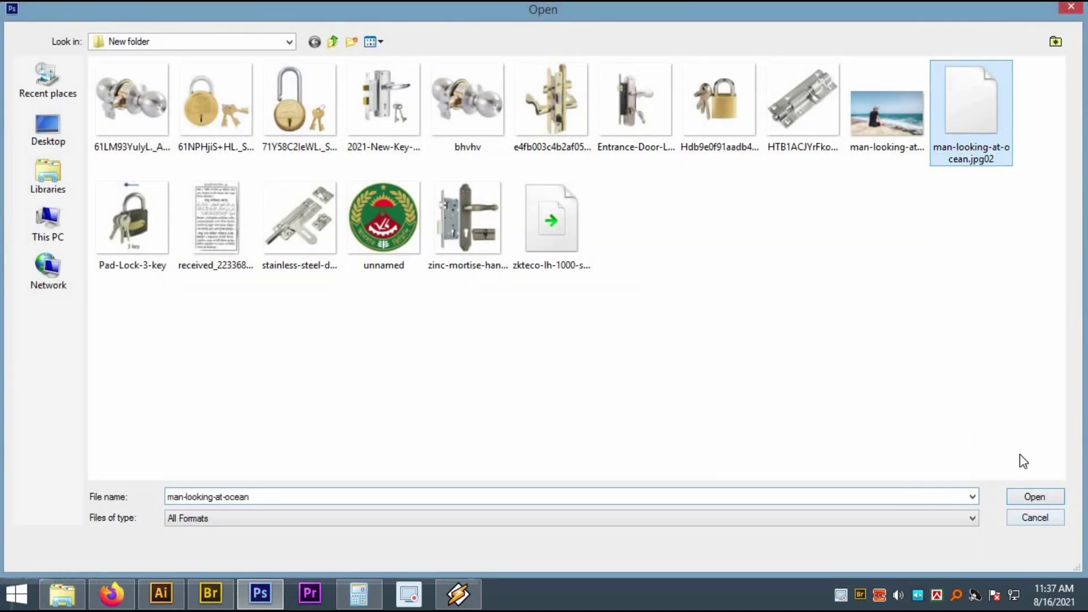
click(886, 113)
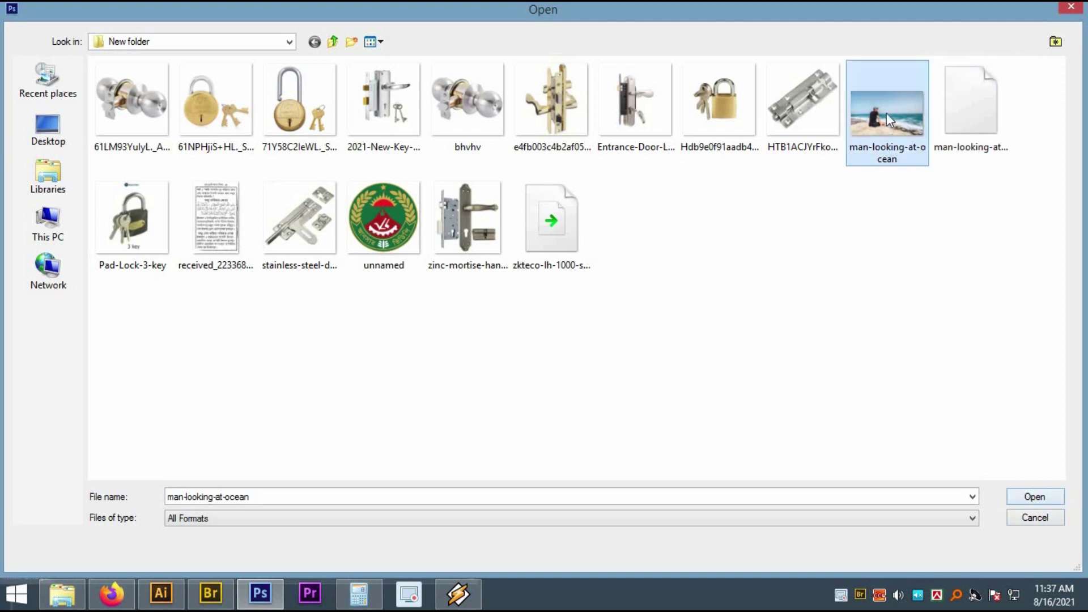
right_click(964, 101)
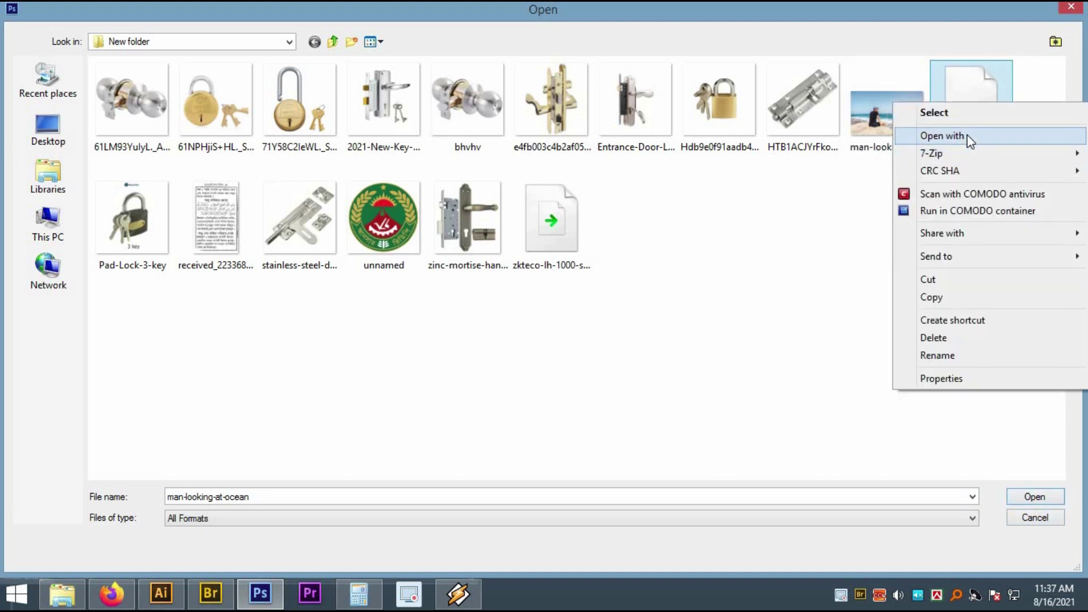
click(838, 235)
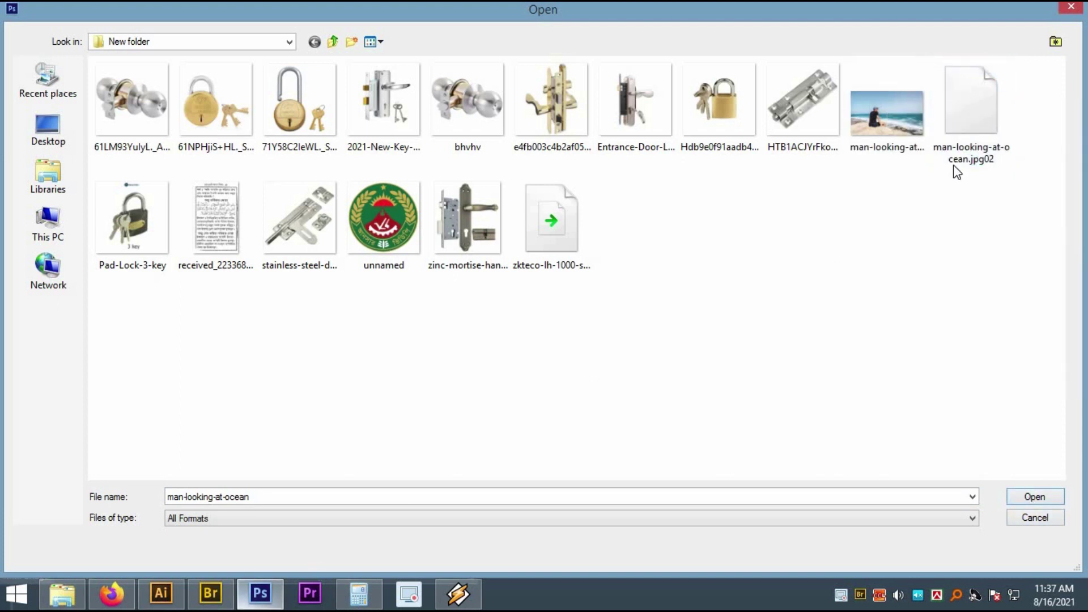
right_click(981, 97)
mouse_move(941, 230)
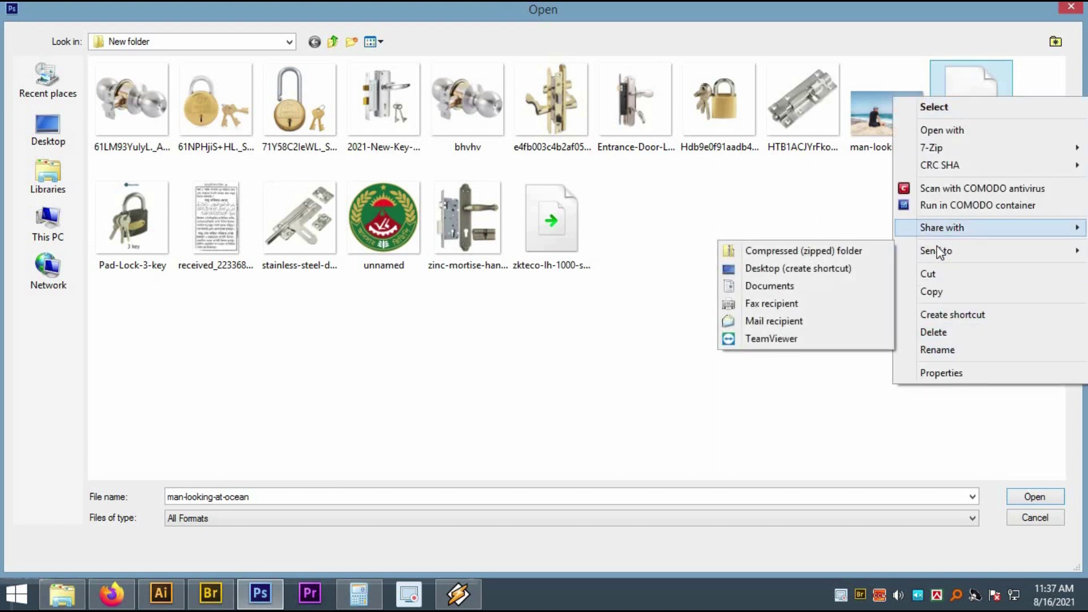
click(680, 371)
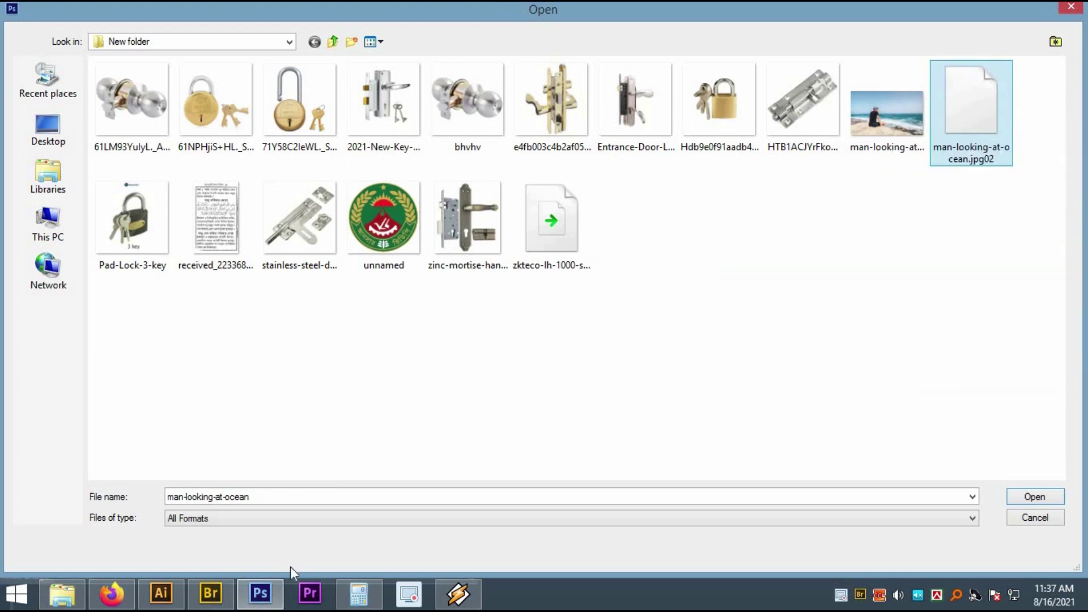
Switch to Illustrator, start opening a file, and browse to the Downloads folder.
click(158, 604)
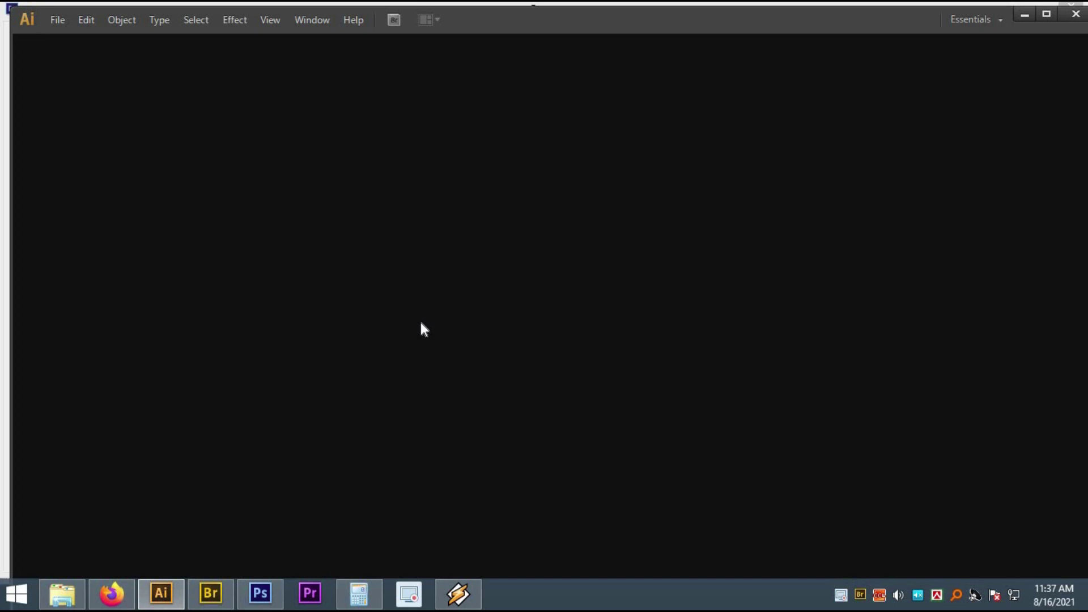
key(ctrl+o)
click(43, 122)
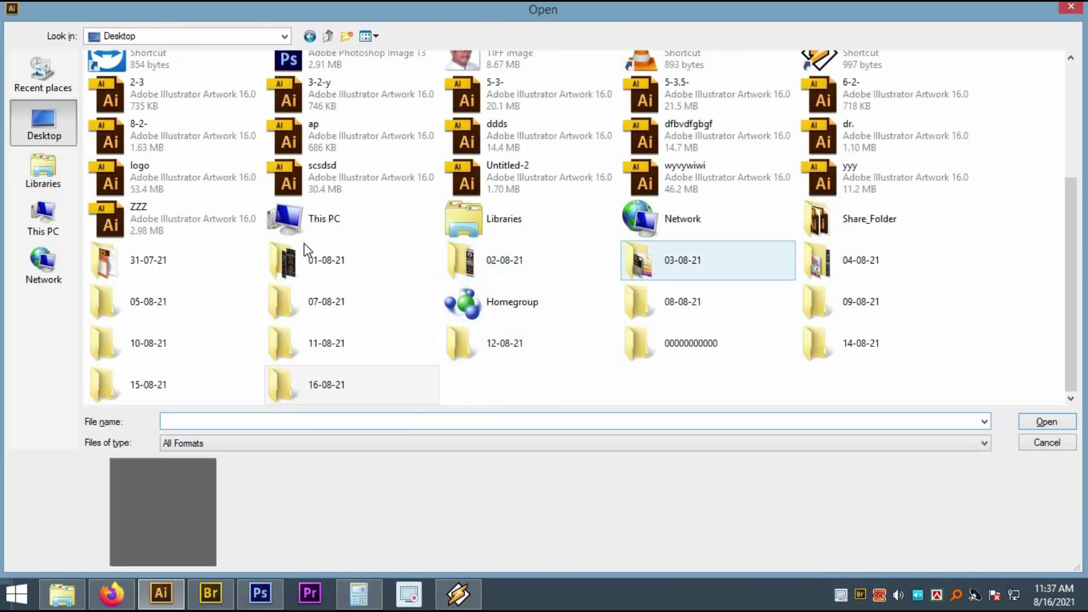
click(173, 61)
click(187, 146)
scroll(164, 114, up, 2)
double_click(145, 80)
double_click(306, 97)
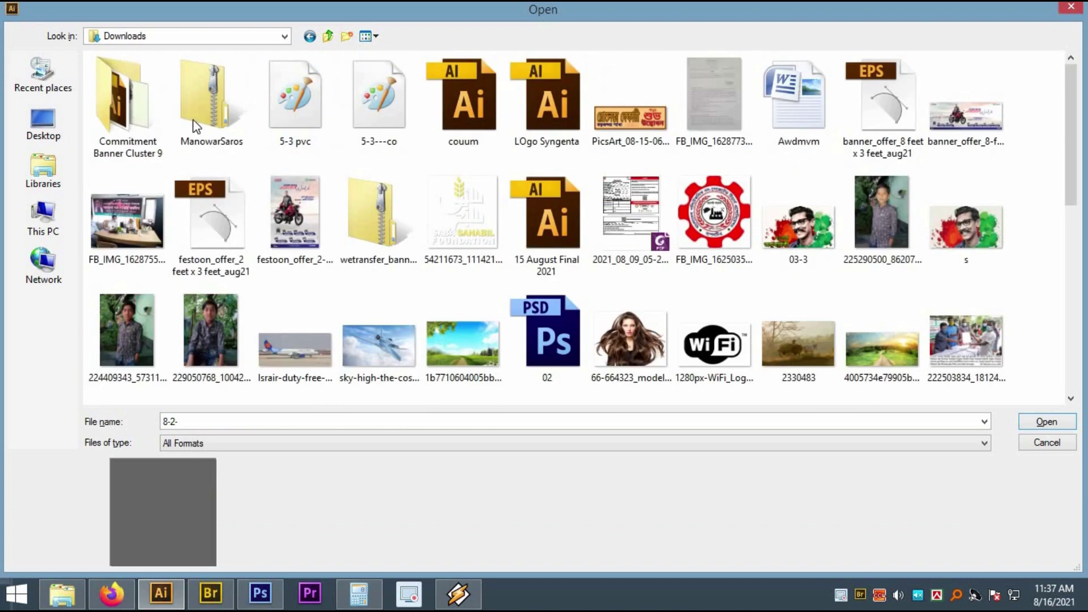
Open the original man-looking-at-ocean photo and the man-looking-at-ocean.jpg02 copy together from New folder in Downloads.
scroll(415, 364, down, 5)
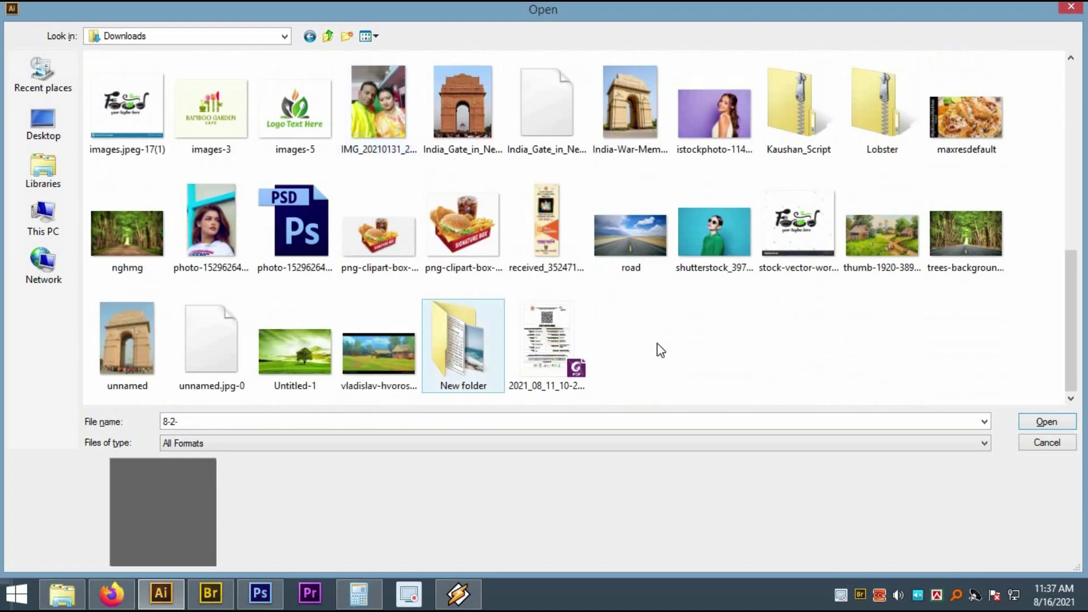
scroll(408, 397, up, 3)
scroll(455, 397, down, 3)
double_click(471, 351)
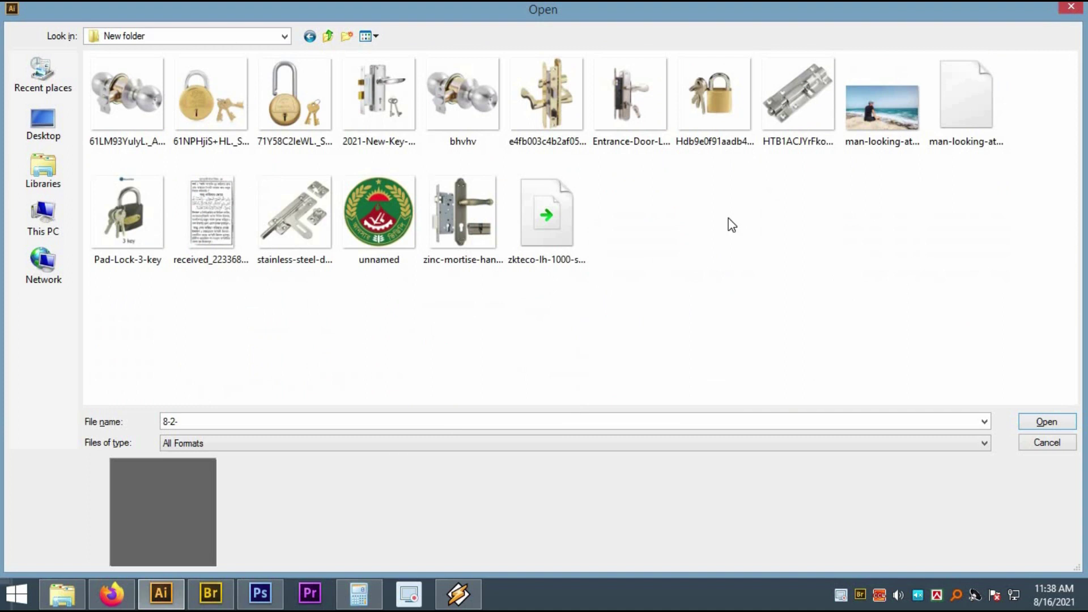
click(915, 122)
ctrl+click(937, 125)
key(Return)
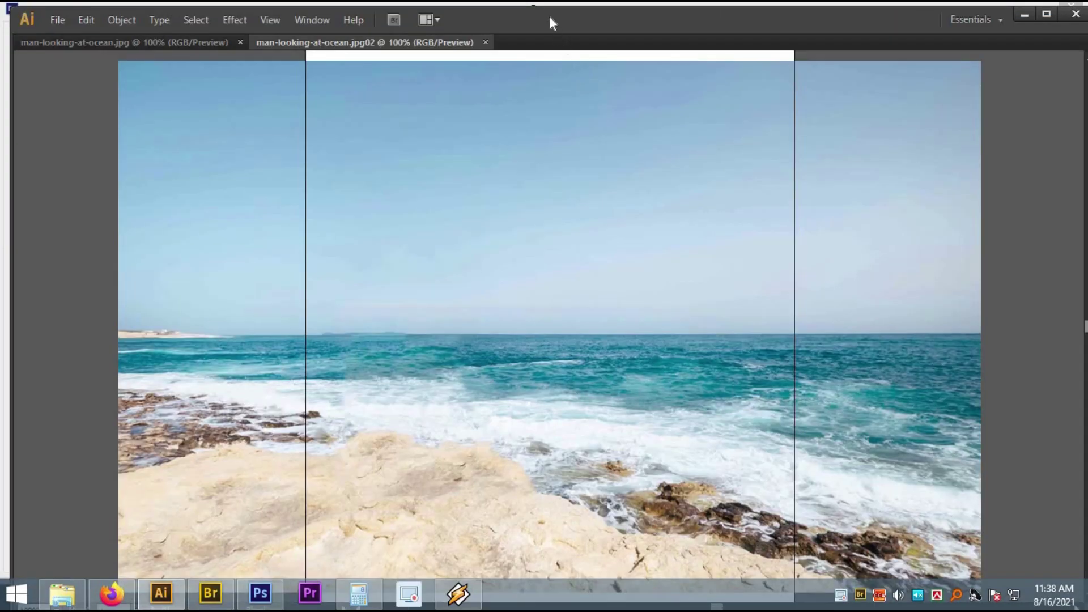
Cut the retouched image from its document, close that document without saving, and paste the image into the original photo's document.
double_click(549, 16)
ctrl+alt+click(605, 261)
ctrl+alt+click(605, 261)
ctrl+alt+click(605, 262)
key(ctrl+a)
key(ctrl+x)
key(ctrl+w)
key(n)
key(w)
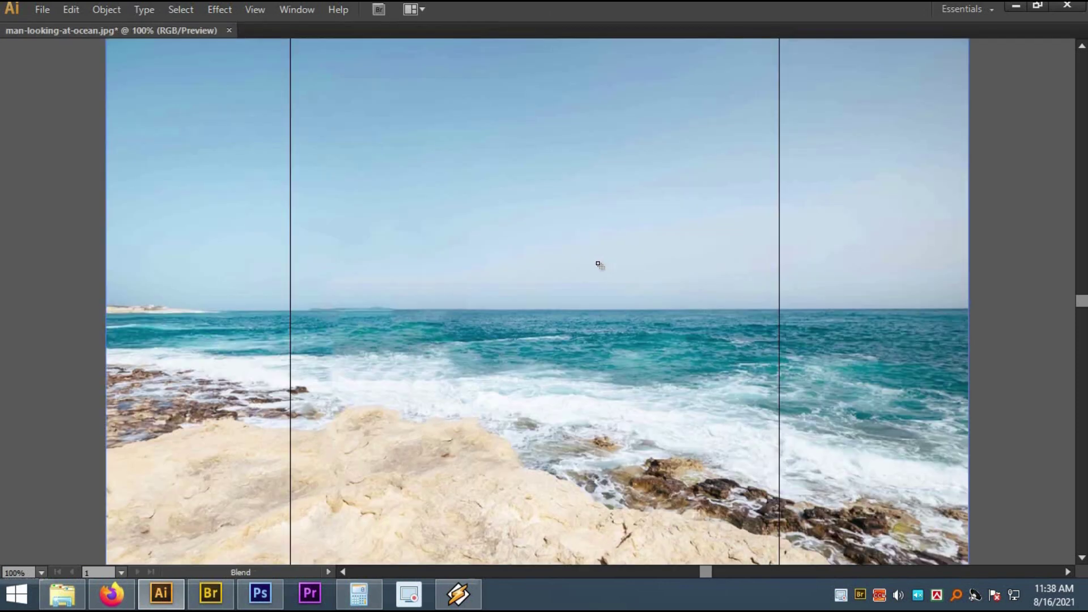
Move the retouched photo off the original with the Selection tool to place the two side by side.
key(ctrl+minus)
key(ctrl+minus)
key(ctrl+minus)
key(Tab)
key(v)
key(Tab)
double_click(527, 18)
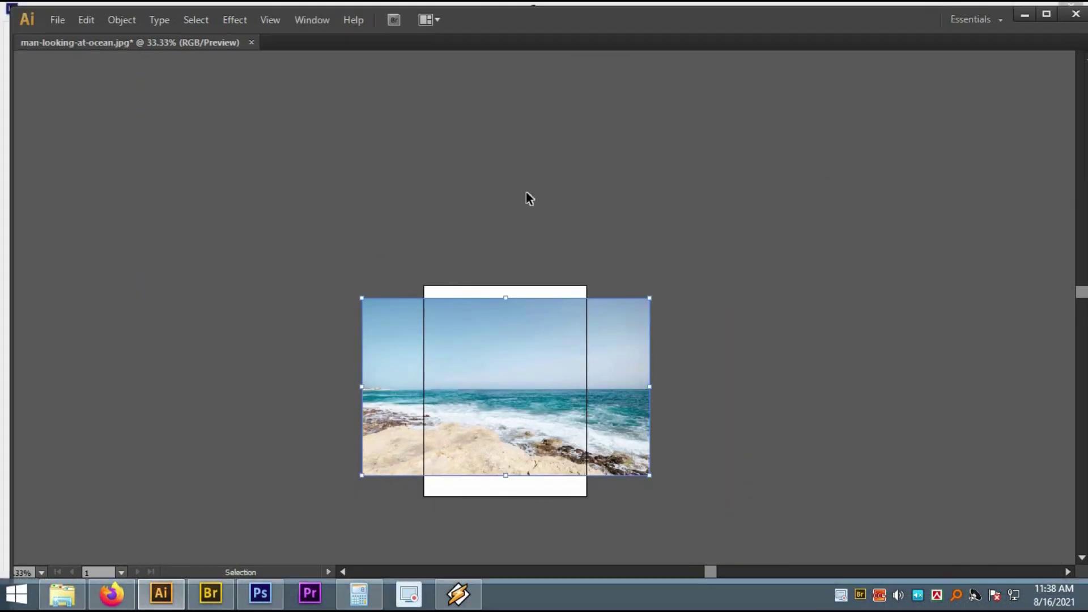
double_click(495, 20)
drag(529, 308, 729, 298)
drag(845, 375, 636, 377)
drag(623, 378, 490, 363)
click(654, 405)
Adjust the photos' positions so that their adjoining edges meet, with the original before the retouched version.
drag(425, 372, 680, 342)
drag(611, 334, 599, 337)
click(761, 344)
drag(933, 371, 943, 376)
click(701, 395)
Select both photos, scale them down together to fit the artboard's width, and deselect them.
key(ctrl+minus)
key(ctrl+minus)
drag(250, 276, 311, 104)
key(ctrl+a)
drag(506, 100, 391, 187)
click(168, 65)
Examine the original and retouched photos side by side at close range.
key(ctrl+space)
drag(169, 65, 775, 345)
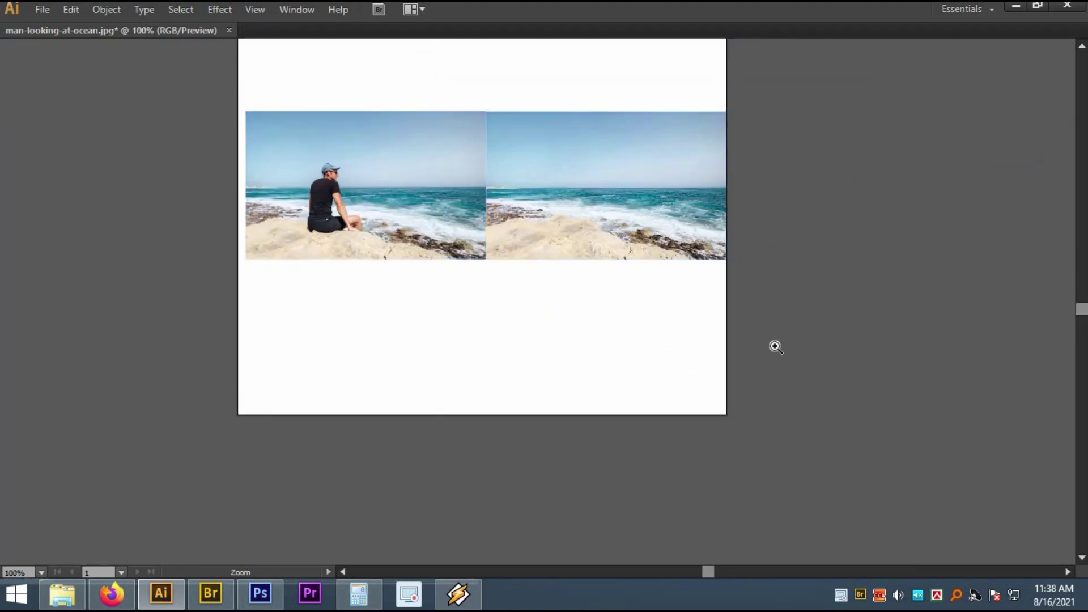
drag(88, 164, 960, 446)
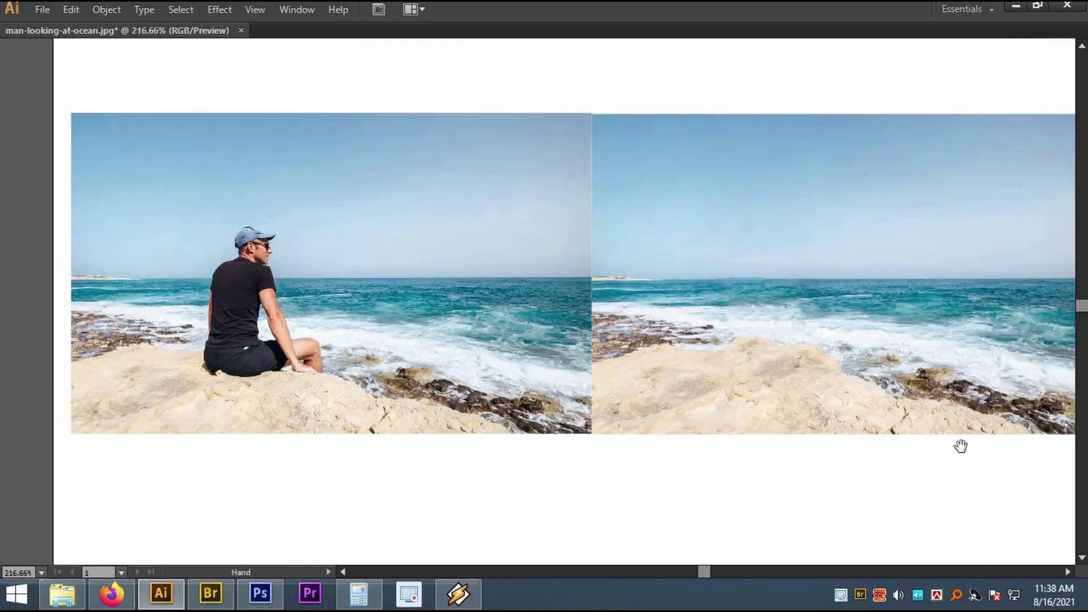
key(space)
drag(854, 301, 800, 297)
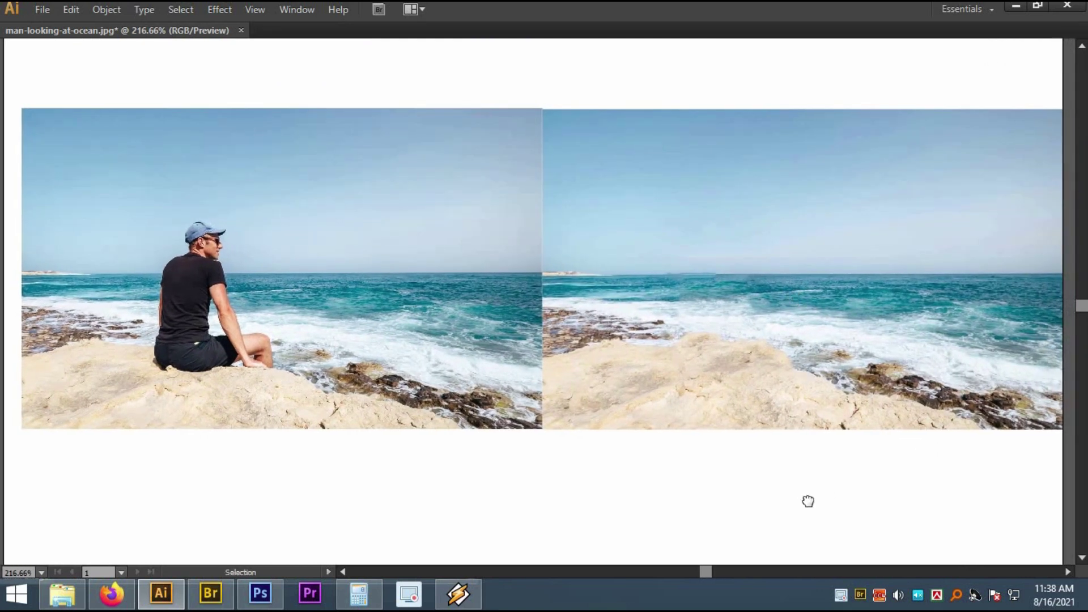